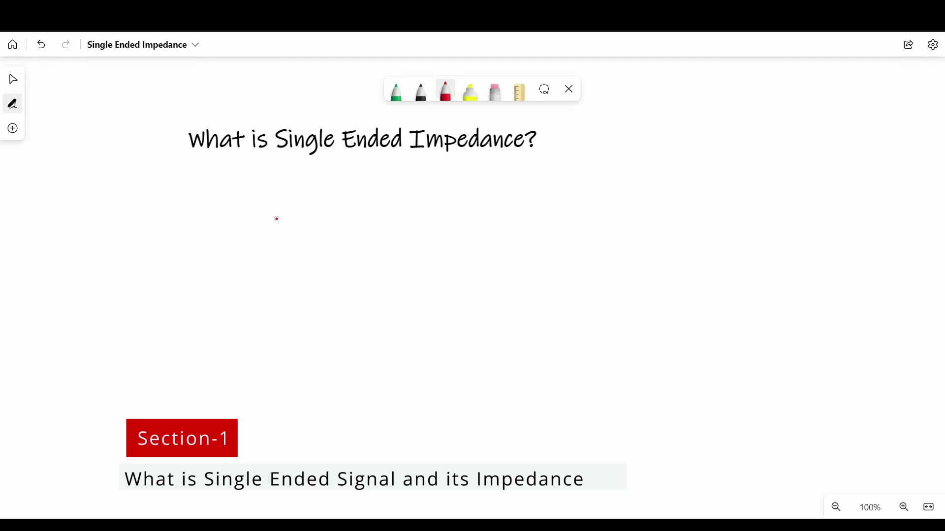
- Draw the LC ladder in red and box its two sections as Zo1 and Zo2 in green
{"action": "left_click_drag", "start_coordinate": [242, 209], "coordinate": [595, 202]}
{"action": "left_click_drag", "start_coordinate": [257, 285], "coordinate": [608, 291]}
{"action": "left_click", "coordinate": [396, 91]}
{"action": "left_click_drag", "start_coordinate": [250, 189], "coordinate": [253, 197]}
{"action": "left_click_drag", "start_coordinate": [361, 315], "coordinate": [364, 298]}
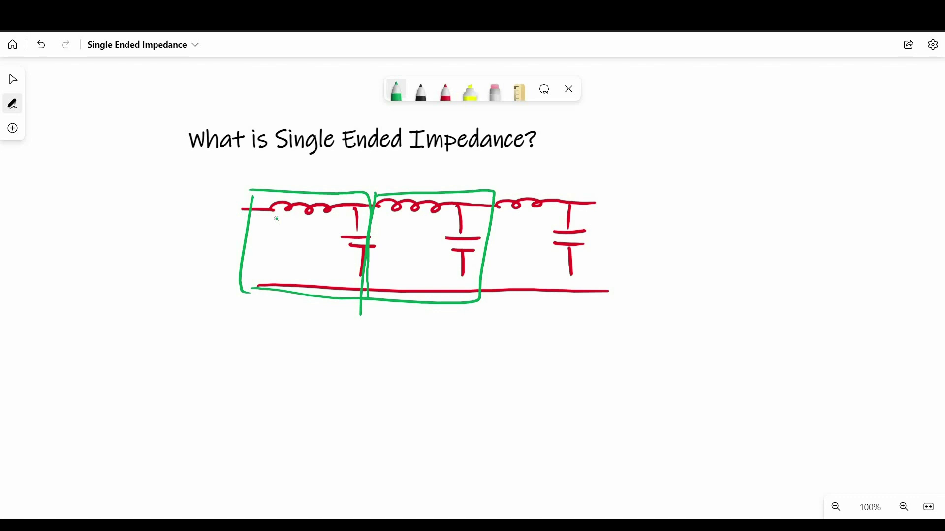
{"action": "left_click_drag", "start_coordinate": [262, 301], "coordinate": [282, 326]}
{"action": "left_click_drag", "start_coordinate": [288, 321], "coordinate": [288, 322]}
{"action": "left_click_drag", "start_coordinate": [302, 315], "coordinate": [311, 336]}
{"action": "left_click_drag", "start_coordinate": [396, 314], "coordinate": [422, 329]}
{"action": "left_click_drag", "start_coordinate": [434, 324], "coordinate": [455, 334]}
- Write 'impedance' under the sections with a brace noting 'Characteristic inst.'
{"action": "mouse_move", "coordinate": [338, 372]}
{"action": "left_mouse_down"}
{"action": "mouse_move", "coordinate": [328, 393]}
{"action": "mouse_move", "coordinate": [471, 389]}
{"action": "left_mouse_up"}
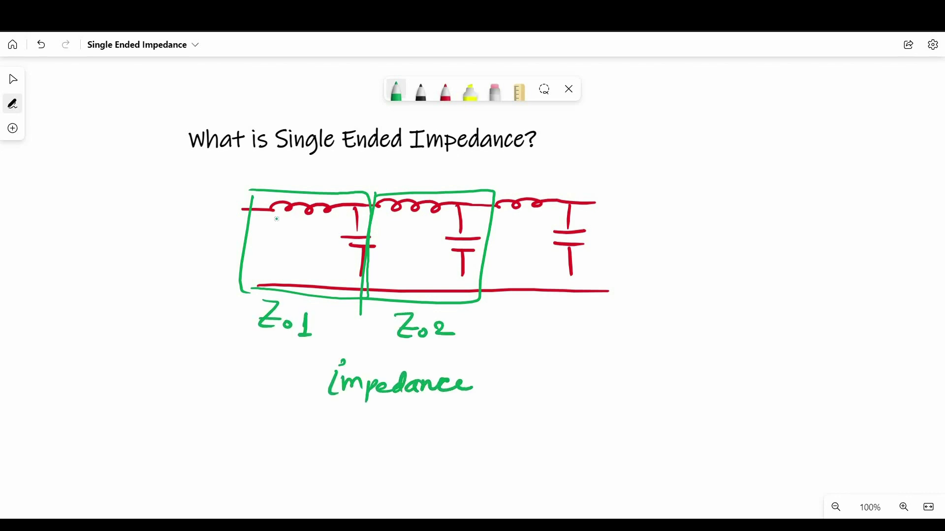
{"action": "mouse_move", "coordinate": [513, 352]}
{"action": "left_mouse_down"}
{"action": "mouse_move", "coordinate": [509, 425]}
{"action": "mouse_move", "coordinate": [531, 369]}
{"action": "left_mouse_up"}
{"action": "left_click_drag", "start_coordinate": [546, 349], "coordinate": [623, 368]}
{"action": "left_click_drag", "start_coordinate": [608, 364], "coordinate": [706, 370]}
{"action": "mouse_move", "coordinate": [537, 386]}
{"action": "left_mouse_down"}
{"action": "mouse_move", "coordinate": [536, 411]}
{"action": "mouse_move", "coordinate": [595, 412]}
{"action": "left_mouse_up"}
- In black, draw two signal lines labelled 'Signal' and 'Adjacent signal'
{"action": "left_click", "coordinate": [613, 406]}
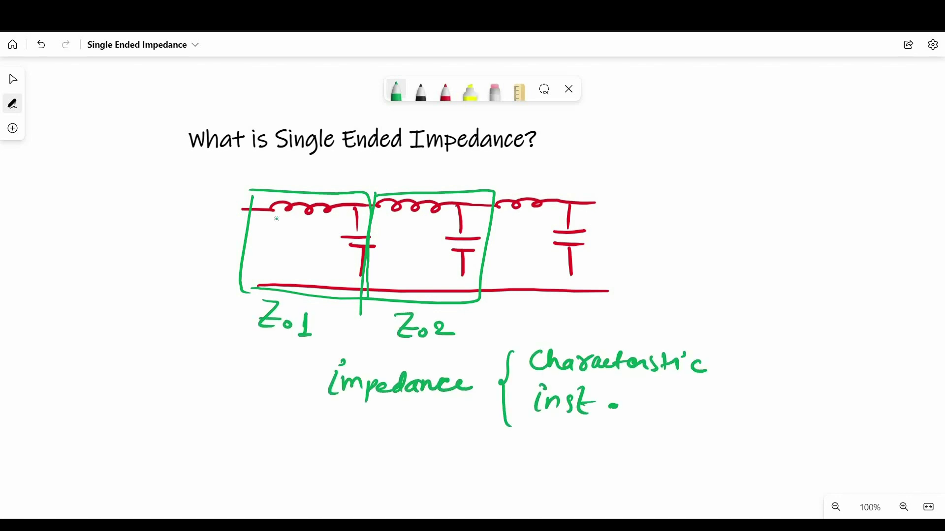
{"action": "left_click", "coordinate": [421, 91]}
{"action": "left_click_drag", "start_coordinate": [126, 365], "coordinate": [119, 476]}
{"action": "left_click_drag", "start_coordinate": [114, 326], "coordinate": [127, 348]}
{"action": "mouse_move", "coordinate": [140, 331]}
{"action": "left_mouse_down"}
{"action": "mouse_move", "coordinate": [169, 322]}
{"action": "mouse_move", "coordinate": [165, 358]}
{"action": "mouse_move", "coordinate": [182, 414]}
{"action": "mouse_move", "coordinate": [177, 465]}
{"action": "left_mouse_up"}
{"action": "left_click_drag", "start_coordinate": [182, 433], "coordinate": [222, 439]}
{"action": "left_click_drag", "start_coordinate": [231, 454], "coordinate": [244, 450]}
{"action": "left_click", "coordinate": [278, 449]}
{"action": "mouse_move", "coordinate": [259, 431]}
{"action": "left_mouse_down"}
{"action": "mouse_move", "coordinate": [257, 471]}
{"action": "mouse_move", "coordinate": [333, 455]}
{"action": "mouse_move", "coordinate": [386, 468]}
{"action": "left_mouse_up"}
{"action": "left_click_drag", "start_coordinate": [389, 451], "coordinate": [422, 433]}
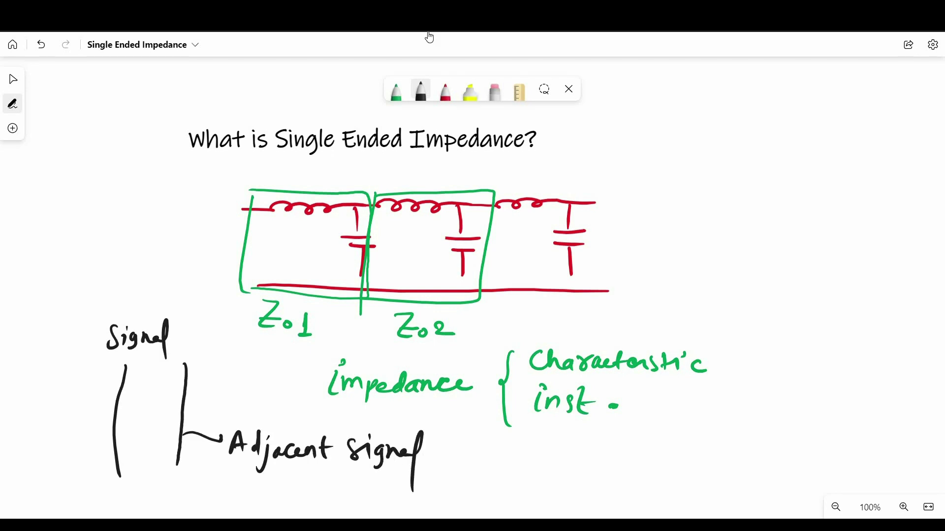
- Write 'Coupling' in red between the two signal lines
{"action": "left_click", "coordinate": [445, 91]}
{"action": "left_click_drag", "start_coordinate": [142, 376], "coordinate": [158, 394]}
{"action": "left_click_drag", "start_coordinate": [132, 425], "coordinate": [160, 421]}
{"action": "mouse_move", "coordinate": [129, 440]}
{"action": "left_mouse_down"}
{"action": "mouse_move", "coordinate": [123, 455]}
{"action": "mouse_move", "coordinate": [168, 455]}
{"action": "left_mouse_up"}
{"action": "left_click_drag", "start_coordinate": [170, 449], "coordinate": [172, 482]}
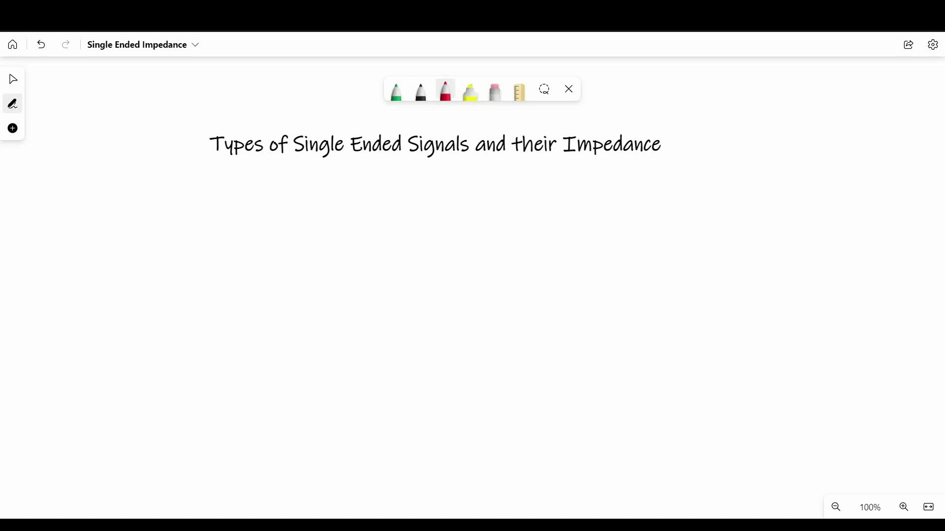
- Write the heading 'Microstrip:' in red
{"action": "left_click_drag", "start_coordinate": [184, 218], "coordinate": [213, 215]}
{"action": "left_click_drag", "start_coordinate": [220, 207], "coordinate": [223, 217]}
{"action": "left_click", "coordinate": [225, 195]}
{"action": "mouse_move", "coordinate": [234, 206]}
{"action": "left_mouse_down"}
{"action": "mouse_move", "coordinate": [259, 210]}
{"action": "mouse_move", "coordinate": [295, 197]}
{"action": "left_mouse_up"}
{"action": "left_click", "coordinate": [342, 202]}
{"action": "mouse_move", "coordinate": [293, 217]}
{"action": "left_mouse_down"}
{"action": "mouse_move", "coordinate": [343, 201]}
{"action": "mouse_move", "coordinate": [360, 211]}
{"action": "left_mouse_up"}
{"action": "left_click", "coordinate": [341, 220]}
- Draw the microstrip cross-section: substrate, hatched trace on top and hatched ground plane
{"action": "mouse_move", "coordinate": [569, 242]}
{"action": "left_mouse_down"}
{"action": "mouse_move", "coordinate": [537, 301]}
{"action": "mouse_move", "coordinate": [571, 242]}
{"action": "left_mouse_up"}
{"action": "left_click_drag", "start_coordinate": [440, 272], "coordinate": [418, 272]}
{"action": "mouse_move", "coordinate": [469, 241]}
{"action": "left_mouse_down"}
{"action": "mouse_move", "coordinate": [527, 242]}
{"action": "mouse_move", "coordinate": [523, 234]}
{"action": "left_mouse_up"}
{"action": "mouse_move", "coordinate": [408, 306]}
{"action": "left_mouse_down"}
{"action": "mouse_move", "coordinate": [574, 327]}
{"action": "mouse_move", "coordinate": [495, 317]}
{"action": "mouse_move", "coordinate": [556, 320]}
{"action": "left_mouse_up"}
{"action": "left_click_drag", "start_coordinate": [439, 272], "coordinate": [445, 278]}
- Label trace width W, thickness T and substrate height H in green
{"action": "left_click", "coordinate": [396, 90]}
{"action": "left_click_drag", "start_coordinate": [464, 211], "coordinate": [532, 213]}
{"action": "left_click_drag", "start_coordinate": [491, 196], "coordinate": [516, 191]}
{"action": "left_click_drag", "start_coordinate": [443, 210], "coordinate": [442, 224]}
{"action": "mouse_move", "coordinate": [444, 256]}
{"action": "left_mouse_down"}
{"action": "mouse_move", "coordinate": [420, 235]}
{"action": "mouse_move", "coordinate": [388, 243]}
{"action": "mouse_move", "coordinate": [387, 298]}
{"action": "left_mouse_up"}
{"action": "left_click_drag", "start_coordinate": [382, 254], "coordinate": [393, 254]}
{"action": "left_click_drag", "start_coordinate": [382, 291], "coordinate": [392, 292]}
{"action": "left_click_drag", "start_coordinate": [359, 260], "coordinate": [359, 281]}
{"action": "left_click_drag", "start_coordinate": [359, 271], "coordinate": [373, 270]}
{"action": "left_click_drag", "start_coordinate": [374, 257], "coordinate": [373, 287]}
- Write 'Zo = 87/√(εr+1.41)' in black below the diagram
{"action": "left_click", "coordinate": [421, 90]}
{"action": "left_click_drag", "start_coordinate": [276, 366], "coordinate": [298, 394]}
{"action": "left_click_drag", "start_coordinate": [304, 386], "coordinate": [344, 380]}
{"action": "left_click_drag", "start_coordinate": [391, 364], "coordinate": [388, 365]}
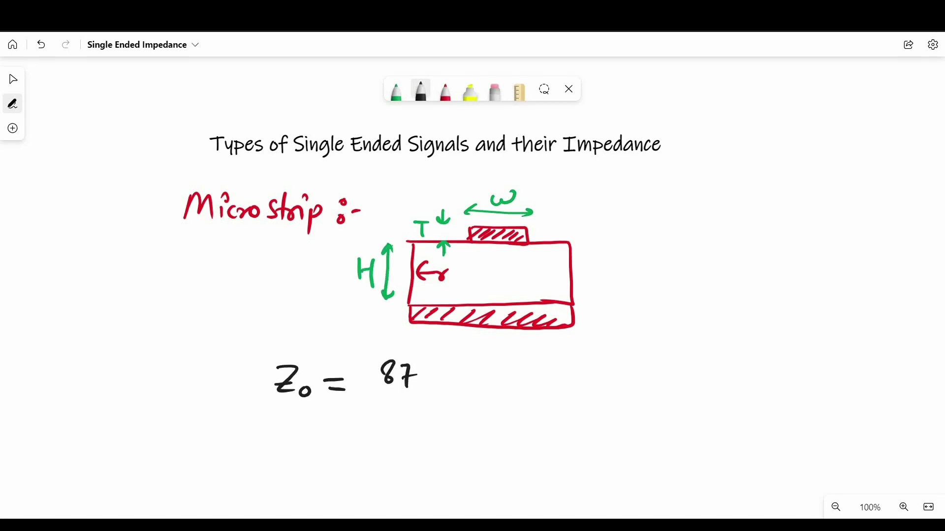
{"action": "left_click_drag", "start_coordinate": [360, 396], "coordinate": [431, 397]}
{"action": "left_click_drag", "start_coordinate": [356, 423], "coordinate": [464, 409]}
{"action": "left_click_drag", "start_coordinate": [396, 419], "coordinate": [396, 436]}
{"action": "left_click_drag", "start_coordinate": [458, 422], "coordinate": [470, 433]}
{"action": "left_click_drag", "start_coordinate": [478, 426], "coordinate": [479, 441]}
- Complete the formula with '× ln(5.98H/(0.8W+T))'
{"action": "left_click_drag", "start_coordinate": [492, 380], "coordinate": [508, 398]}
{"action": "left_click_drag", "start_coordinate": [532, 372], "coordinate": [559, 404]}
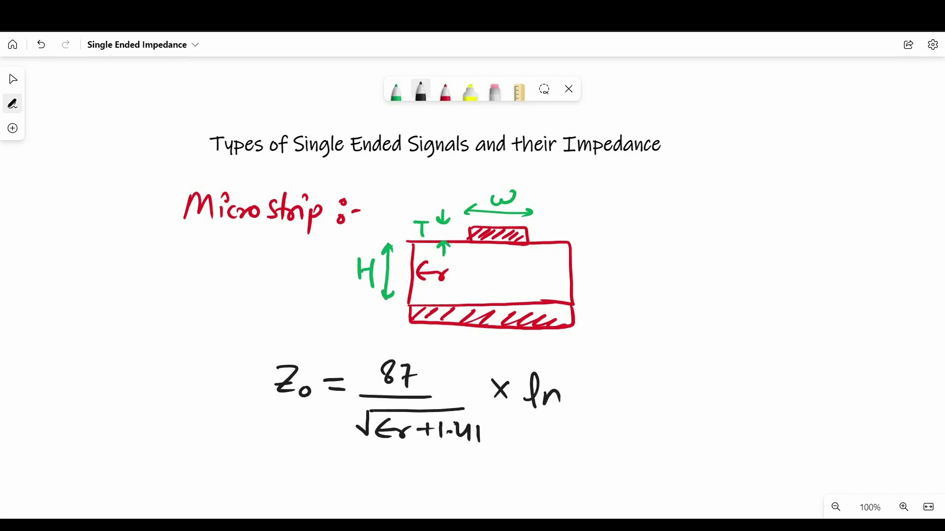
{"action": "left_click_drag", "start_coordinate": [587, 356], "coordinate": [597, 421]}
{"action": "mouse_move", "coordinate": [615, 358]}
{"action": "left_mouse_down"}
{"action": "mouse_move", "coordinate": [603, 378]}
{"action": "mouse_move", "coordinate": [669, 376]}
{"action": "left_mouse_up"}
{"action": "left_click_drag", "start_coordinate": [713, 356], "coordinate": [733, 384]}
{"action": "left_click_drag", "start_coordinate": [619, 393], "coordinate": [751, 393]}
{"action": "left_click_drag", "start_coordinate": [638, 406], "coordinate": [640, 424]}
{"action": "left_click_drag", "start_coordinate": [672, 410], "coordinate": [752, 431]}
{"action": "left_click_drag", "start_coordinate": [755, 337], "coordinate": [770, 414]}
- Bracket the microstrip formula, tick it and annotate the root term as 'effective'
{"action": "left_click_drag", "start_coordinate": [236, 335], "coordinate": [233, 448]}
{"action": "left_click_drag", "start_coordinate": [795, 336], "coordinate": [844, 426]}
{"action": "left_click_drag", "start_coordinate": [176, 416], "coordinate": [200, 403]}
{"action": "left_click_drag", "start_coordinate": [176, 429], "coordinate": [205, 411]}
{"action": "left_click_drag", "start_coordinate": [386, 448], "coordinate": [407, 474]}
{"action": "left_click_drag", "start_coordinate": [425, 470], "coordinate": [526, 483]}
{"action": "left_click_drag", "start_coordinate": [537, 486], "coordinate": [538, 486]}
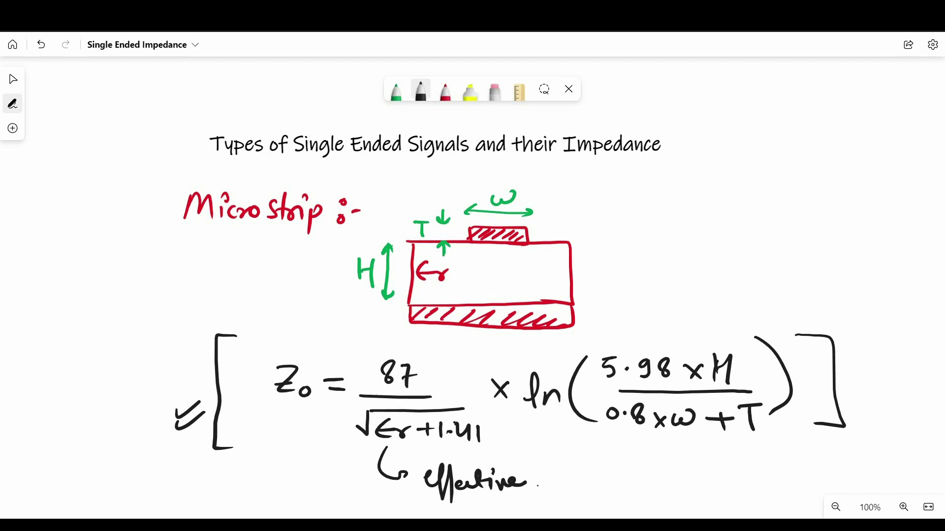
- On blank canvas, write the red heading 'Stripline Single ended Signals'
{"action": "scroll", "coordinate": [327, 241], "scroll_direction": "down", "scroll_amount": 10}
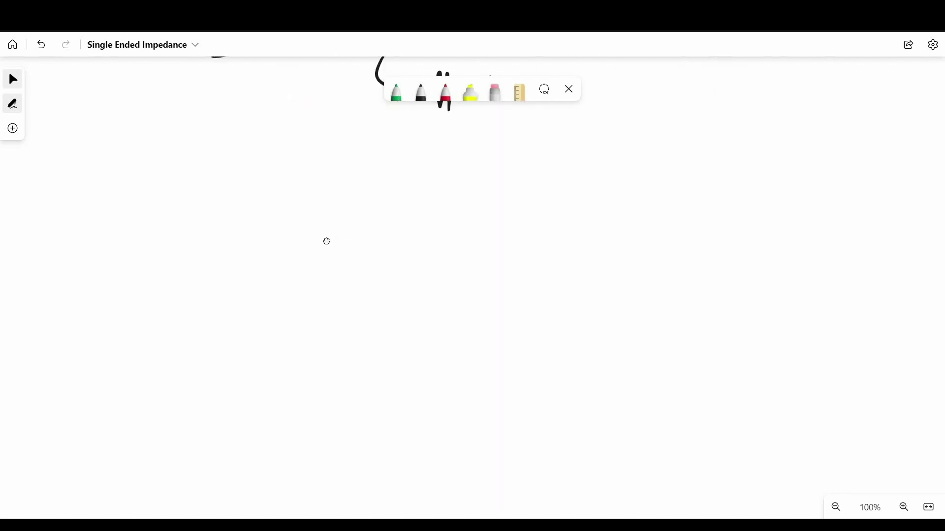
{"action": "left_click", "coordinate": [445, 91]}
{"action": "left_click_drag", "start_coordinate": [178, 160], "coordinate": [166, 182]}
{"action": "left_click_drag", "start_coordinate": [181, 157], "coordinate": [203, 182]}
{"action": "left_click_drag", "start_coordinate": [209, 167], "coordinate": [242, 178]}
{"action": "left_click_drag", "start_coordinate": [245, 170], "coordinate": [270, 181]}
{"action": "left_click_drag", "start_coordinate": [292, 160], "coordinate": [356, 183]}
{"action": "mouse_move", "coordinate": [375, 173]}
{"action": "left_mouse_down"}
{"action": "mouse_move", "coordinate": [433, 170]}
{"action": "mouse_move", "coordinate": [441, 197]}
{"action": "left_mouse_up"}
{"action": "left_click_drag", "start_coordinate": [484, 156], "coordinate": [539, 180]}
{"action": "left_click_drag", "start_coordinate": [555, 166], "coordinate": [562, 167]}
- Draw the stripline cross-section with inner trace and hatched top and bottom reference planes
{"action": "left_click_drag", "start_coordinate": [374, 260], "coordinate": [552, 259]}
{"action": "left_click_drag", "start_coordinate": [376, 263], "coordinate": [536, 339]}
{"action": "left_click_drag", "start_coordinate": [551, 259], "coordinate": [552, 339]}
{"action": "left_click_drag", "start_coordinate": [430, 294], "coordinate": [506, 307]}
{"action": "left_click_drag", "start_coordinate": [374, 245], "coordinate": [552, 246]}
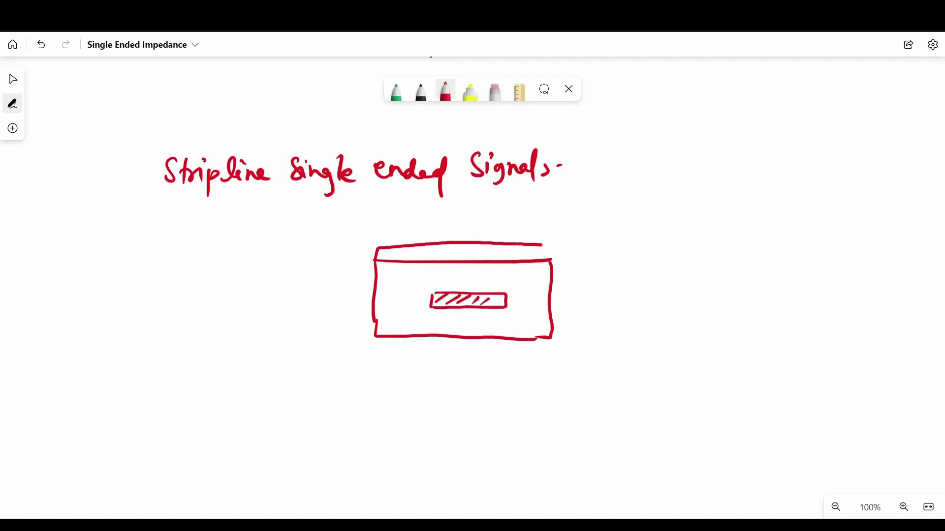
{"action": "left_click_drag", "start_coordinate": [372, 340], "coordinate": [555, 362]}
- Label trace thickness T, both dielectric heights H and trace width W in green
{"action": "left_click", "coordinate": [396, 91]}
{"action": "mouse_move", "coordinate": [421, 293]}
{"action": "left_mouse_down"}
{"action": "mouse_move", "coordinate": [417, 309]}
{"action": "mouse_move", "coordinate": [404, 310]}
{"action": "left_mouse_up"}
{"action": "mouse_move", "coordinate": [350, 257]}
{"action": "left_mouse_down"}
{"action": "mouse_move", "coordinate": [346, 289]}
{"action": "mouse_move", "coordinate": [336, 283]}
{"action": "left_mouse_up"}
{"action": "left_click_drag", "start_coordinate": [357, 310], "coordinate": [362, 340]}
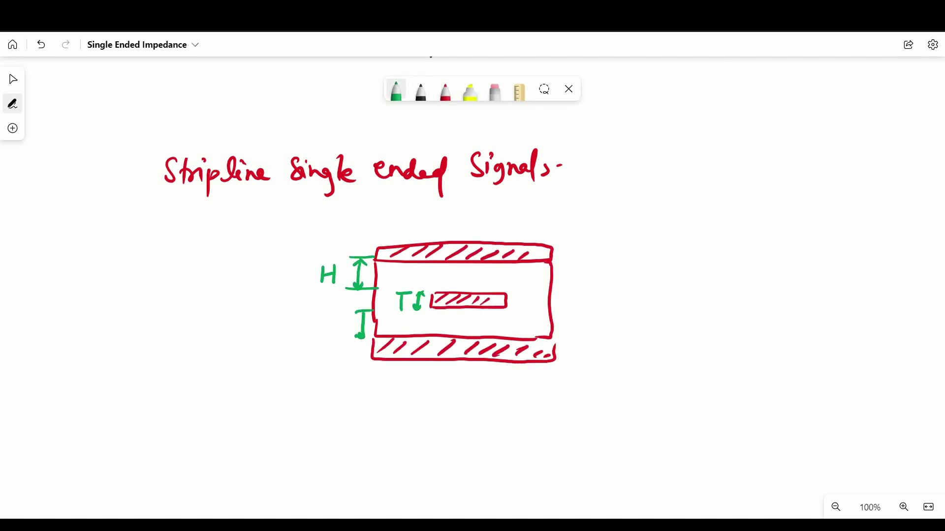
{"action": "left_click_drag", "start_coordinate": [321, 316], "coordinate": [336, 340]}
{"action": "left_click_drag", "start_coordinate": [433, 320], "coordinate": [540, 317]}
- Write 'Zo = 60/√εr' in black below the diagram
{"action": "left_click", "coordinate": [421, 91]}
{"action": "mouse_move", "coordinate": [217, 391]}
{"action": "left_mouse_down"}
{"action": "mouse_move", "coordinate": [260, 424]}
{"action": "mouse_move", "coordinate": [308, 418]}
{"action": "left_mouse_up"}
{"action": "left_click_drag", "start_coordinate": [354, 386], "coordinate": [382, 400]}
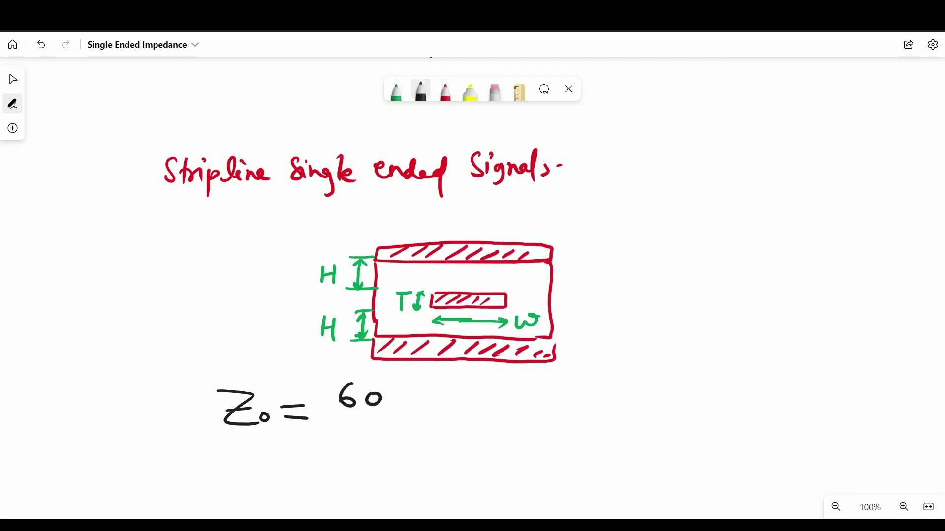
{"action": "left_click_drag", "start_coordinate": [332, 414], "coordinate": [399, 411]}
{"action": "left_click_drag", "start_coordinate": [331, 440], "coordinate": [407, 450]}
{"action": "left_click_drag", "start_coordinate": [414, 398], "coordinate": [439, 418]}
- Finish the formula with '× ln(1.9(2H+T)/(0.8W+T))' and bracket it
{"action": "left_click_drag", "start_coordinate": [457, 391], "coordinate": [485, 418]}
{"action": "left_click_drag", "start_coordinate": [522, 386], "coordinate": [519, 438]}
{"action": "mouse_move", "coordinate": [536, 389]}
{"action": "left_mouse_down"}
{"action": "mouse_move", "coordinate": [596, 406]}
{"action": "mouse_move", "coordinate": [684, 389]}
{"action": "mouse_move", "coordinate": [686, 401]}
{"action": "left_mouse_up"}
{"action": "left_click_drag", "start_coordinate": [537, 412], "coordinate": [695, 414]}
{"action": "mouse_move", "coordinate": [548, 431]}
{"action": "left_mouse_down"}
{"action": "mouse_move", "coordinate": [597, 446]}
{"action": "mouse_move", "coordinate": [684, 449]}
{"action": "left_mouse_up"}
{"action": "left_click_drag", "start_coordinate": [706, 362], "coordinate": [703, 445]}
{"action": "left_click_drag", "start_coordinate": [199, 362], "coordinate": [189, 471]}
{"action": "mouse_move", "coordinate": [728, 354]}
{"action": "left_mouse_down"}
{"action": "mouse_move", "coordinate": [765, 411]}
{"action": "mouse_move", "coordinate": [722, 445]}
{"action": "left_mouse_up"}
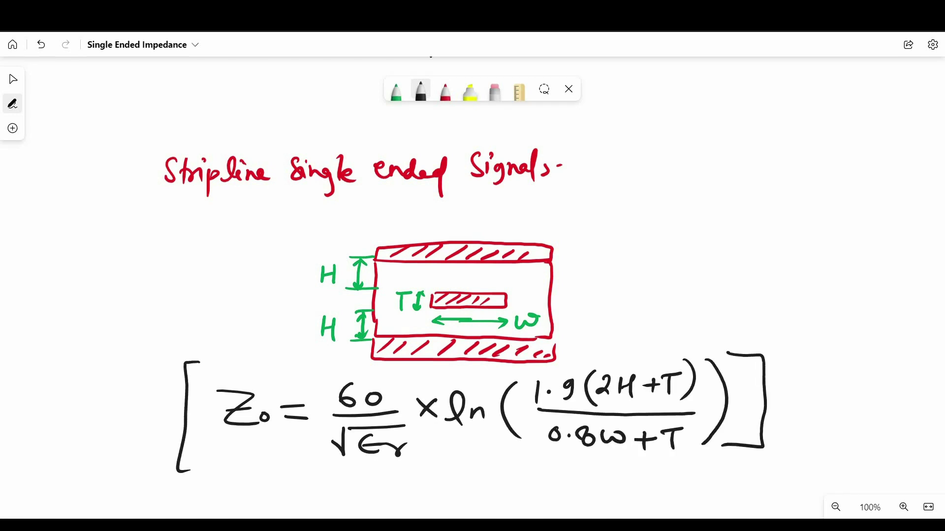
{"action": "scroll", "coordinate": [482, 428], "scroll_direction": "down", "scroll_amount": 1, "text": "ctrl"}
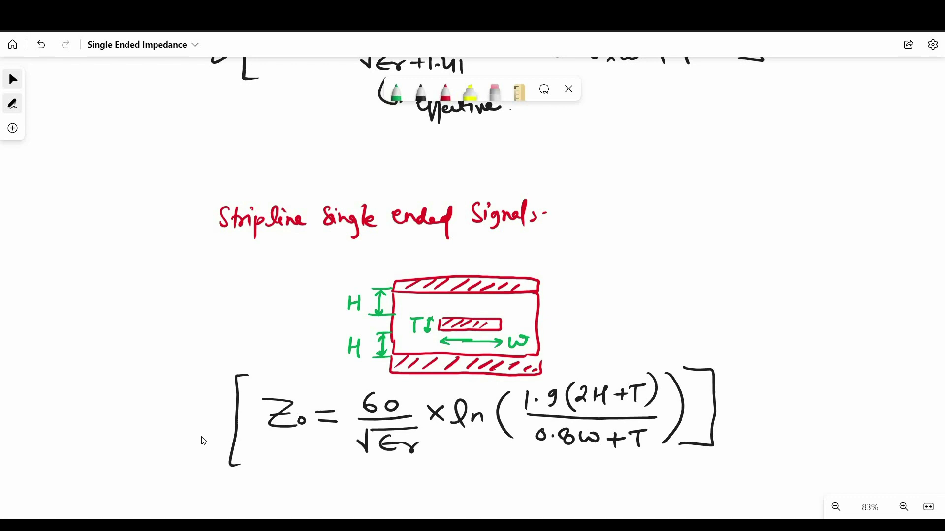
- Scroll down to the pasted image of the four microstrip and stripline impedance formula tables
{"action": "scroll", "coordinate": [221, 248], "scroll_direction": "down", "scroll_amount": 10}
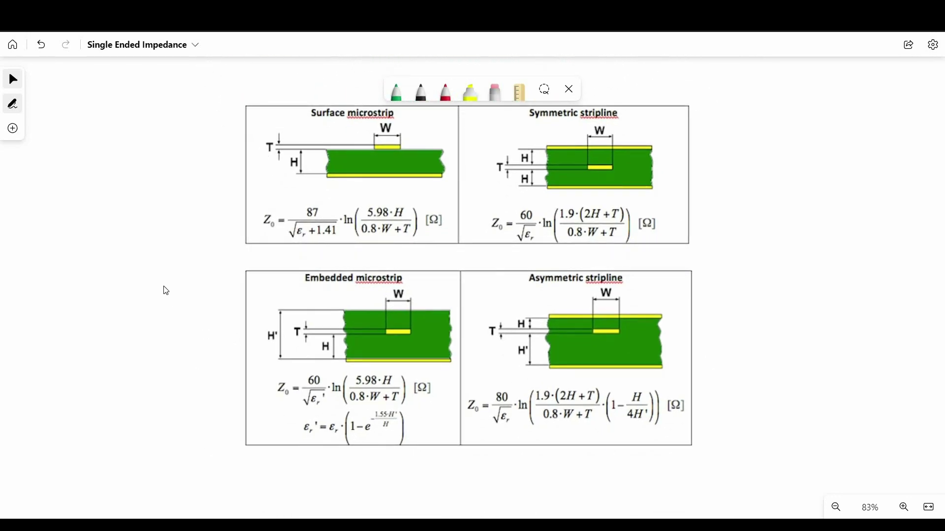
{"action": "scroll", "coordinate": [147, 271], "scroll_direction": "down", "scroll_amount": 1}
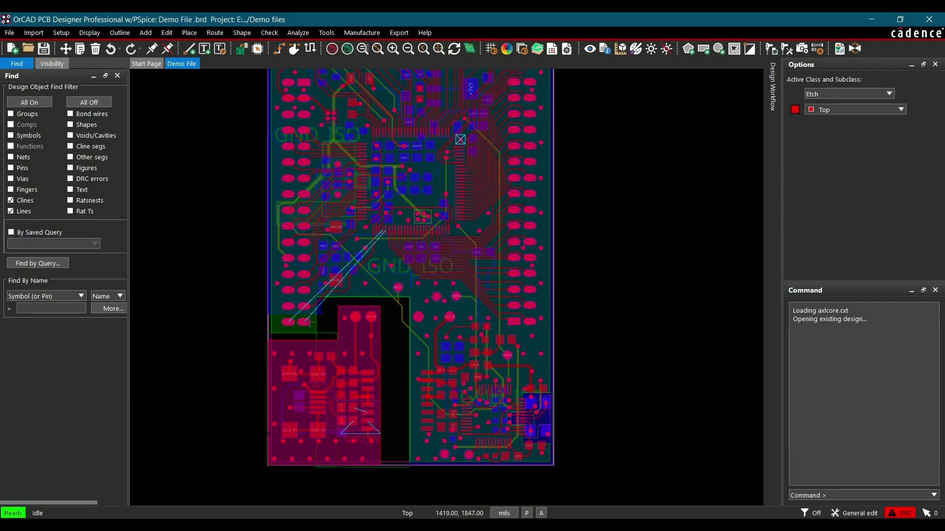
- Zoom in and out on the Demo File board to inspect the unrouted PA4/PA5 and D1 ratsnests
{"action": "scroll", "coordinate": [303, 330], "scroll_direction": "up", "scroll_amount": 4}
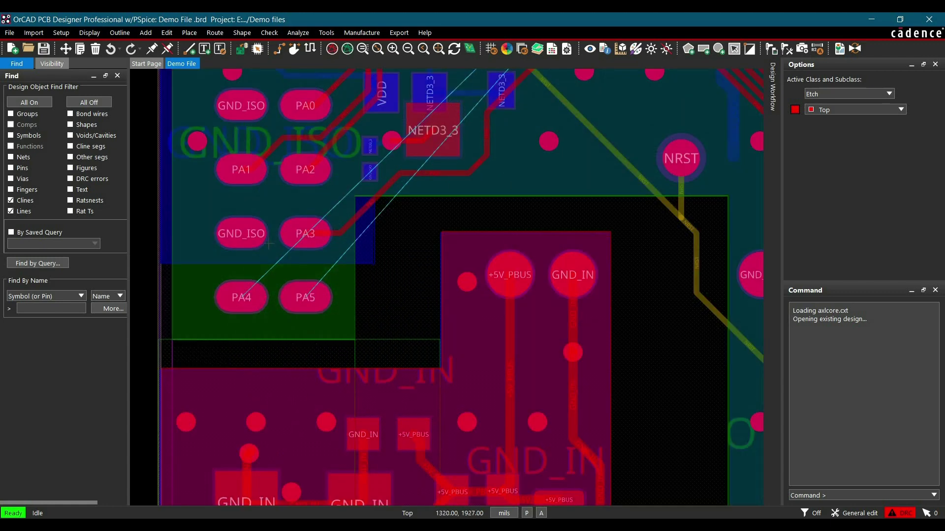
{"action": "scroll", "coordinate": [269, 244], "scroll_direction": "down", "scroll_amount": 4}
{"action": "scroll", "coordinate": [325, 363], "scroll_direction": "up", "scroll_amount": 4}
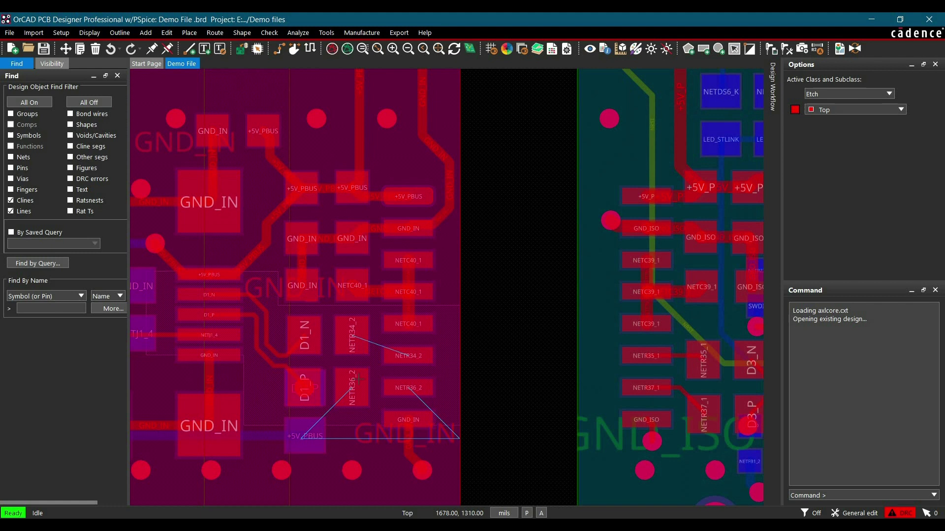
{"action": "scroll", "coordinate": [364, 379], "scroll_direction": "down", "scroll_amount": 4}
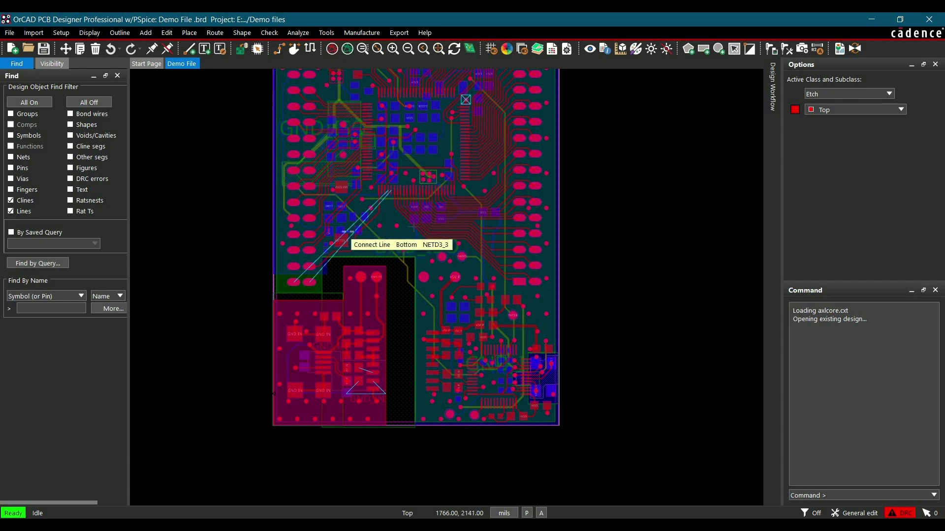
- Open the Primary stackup in Cross-section Editor and show its Signal Integrity width and impedance columns
{"action": "left_click", "coordinate": [537, 52]}
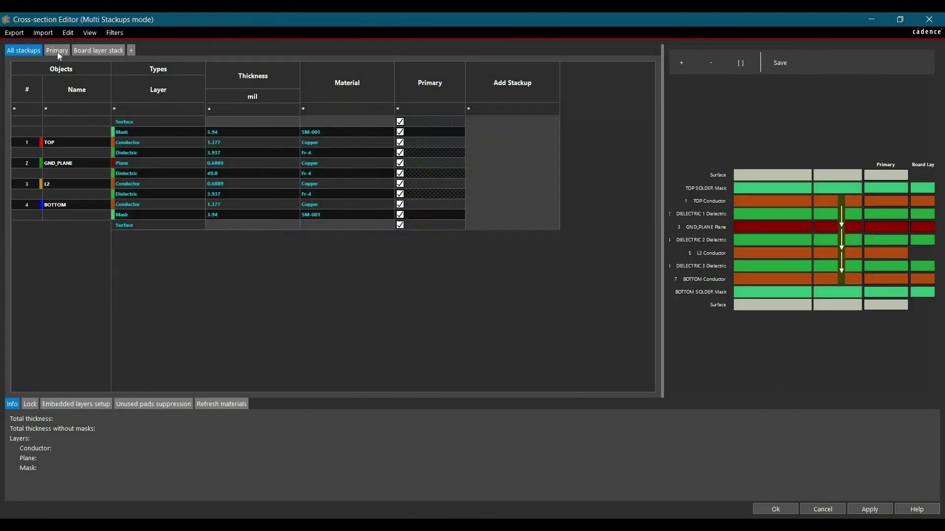
{"action": "left_click", "coordinate": [55, 51]}
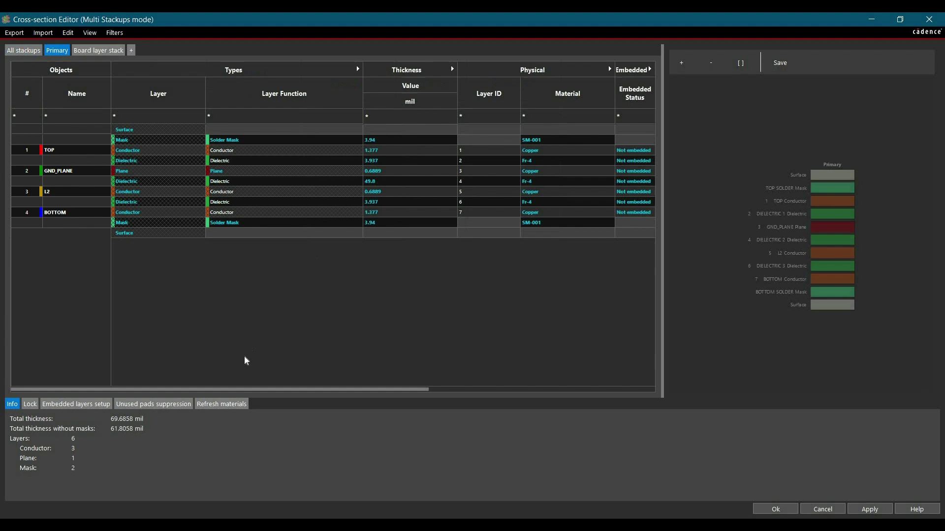
{"action": "left_click_drag", "start_coordinate": [264, 388], "coordinate": [518, 384]}
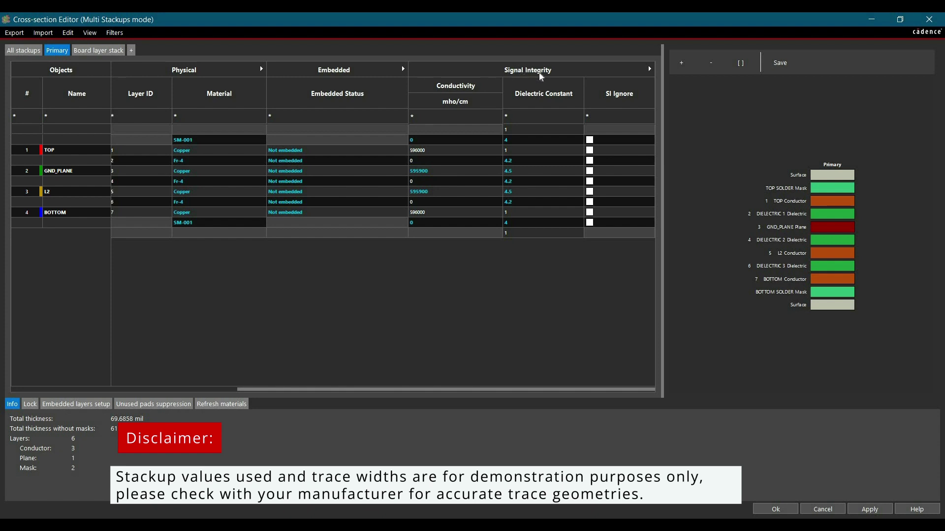
{"action": "left_click", "coordinate": [648, 67]}
{"action": "left_click_drag", "start_coordinate": [440, 383], "coordinate": [460, 384]}
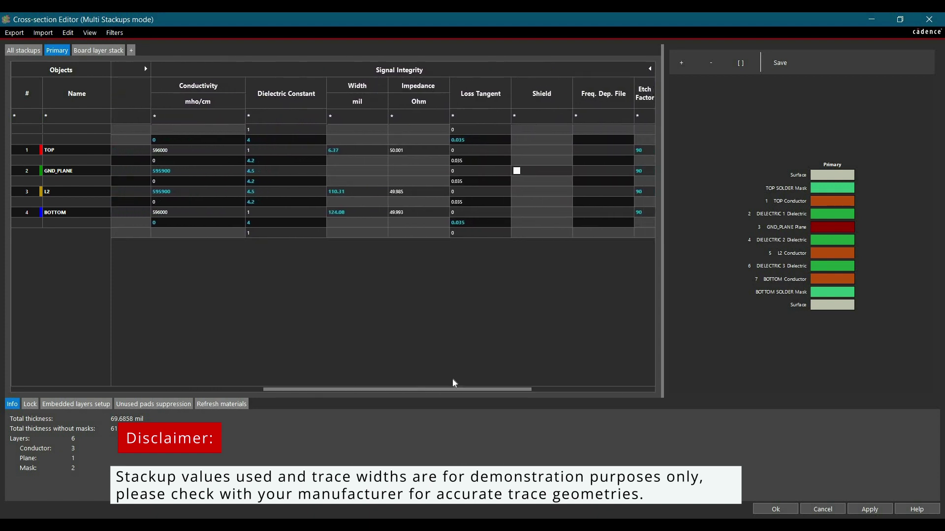
{"action": "double_click", "coordinate": [408, 150]}
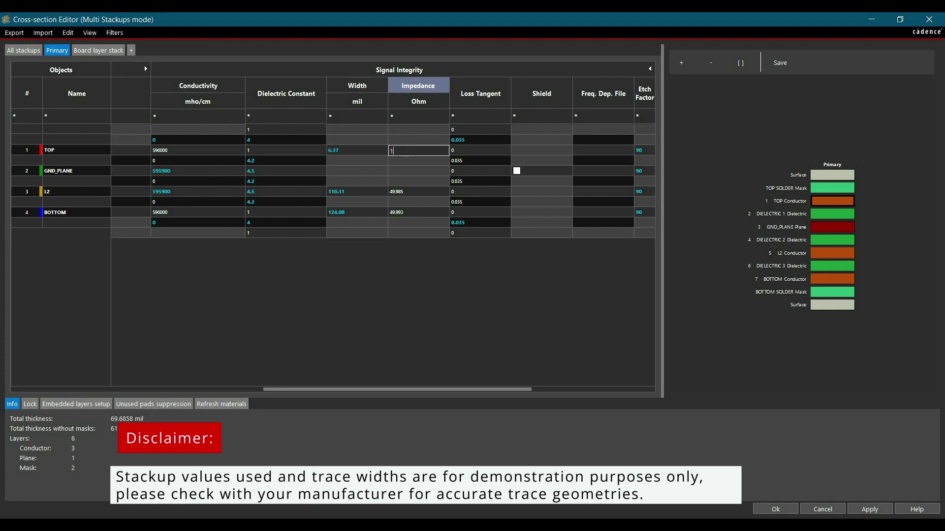
{"action": "type", "text": "100"}
{"action": "key", "text": "Return"}
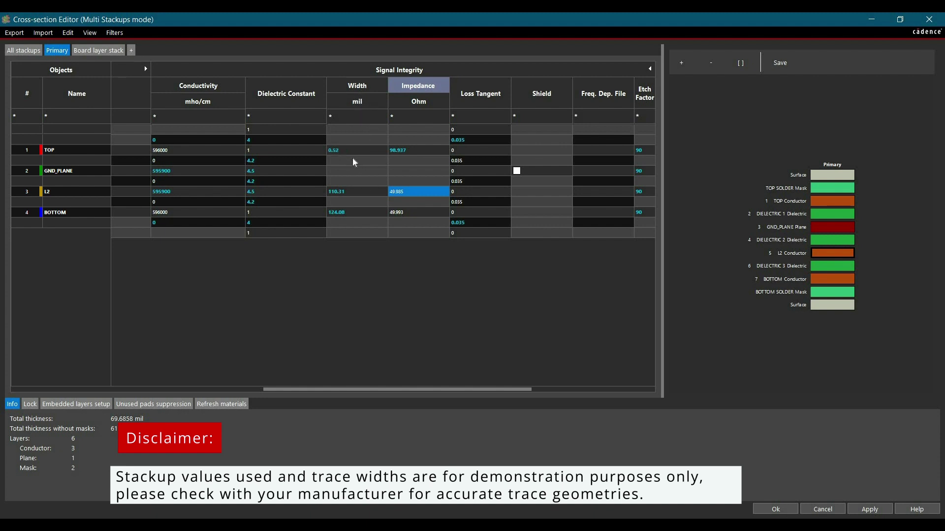
{"action": "double_click", "coordinate": [401, 150]}
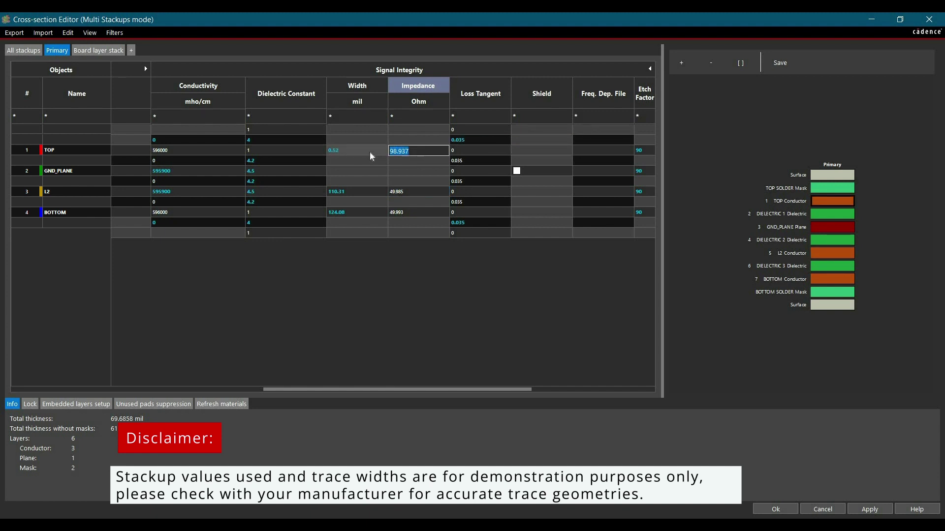
{"action": "key", "text": "Return"}
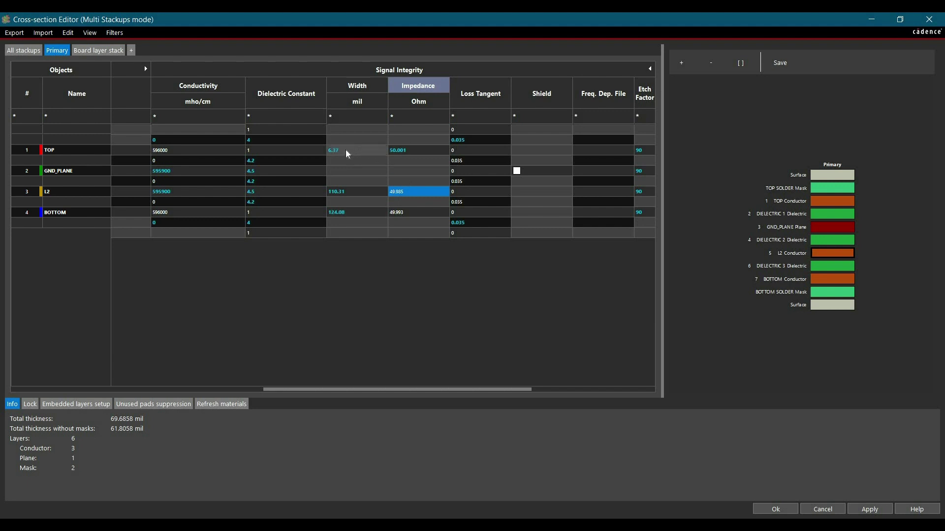
- Apply and accept the stackup changes, then open Constraint Manager and reposition its window
{"action": "left_click", "coordinate": [858, 510]}
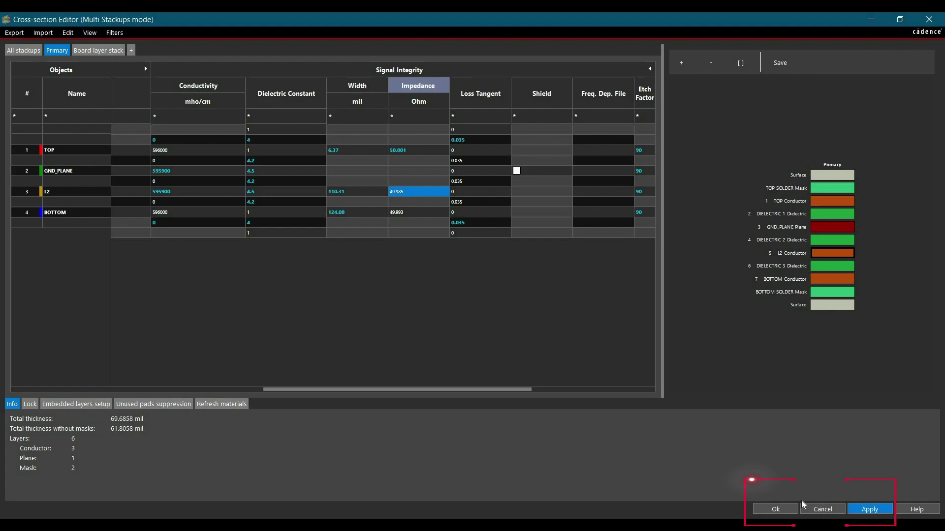
{"action": "left_click", "coordinate": [775, 509]}
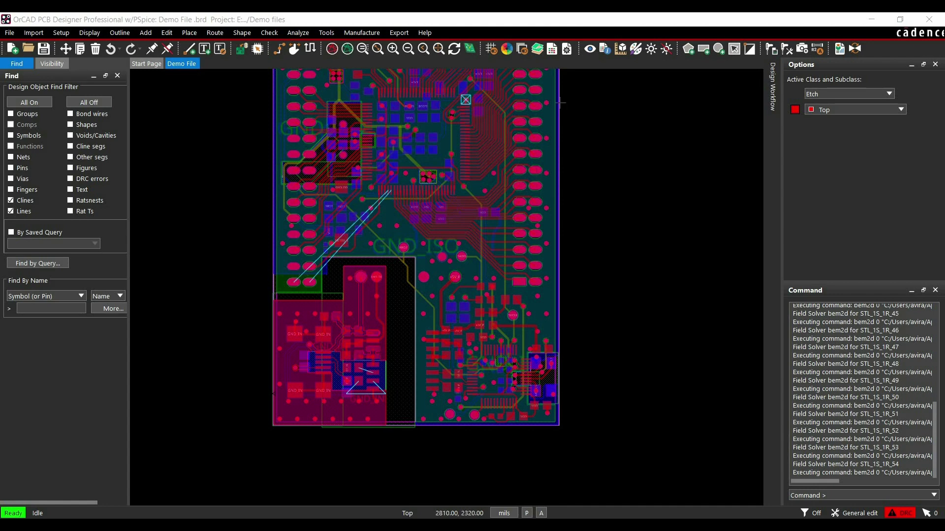
{"action": "left_click", "coordinate": [554, 50]}
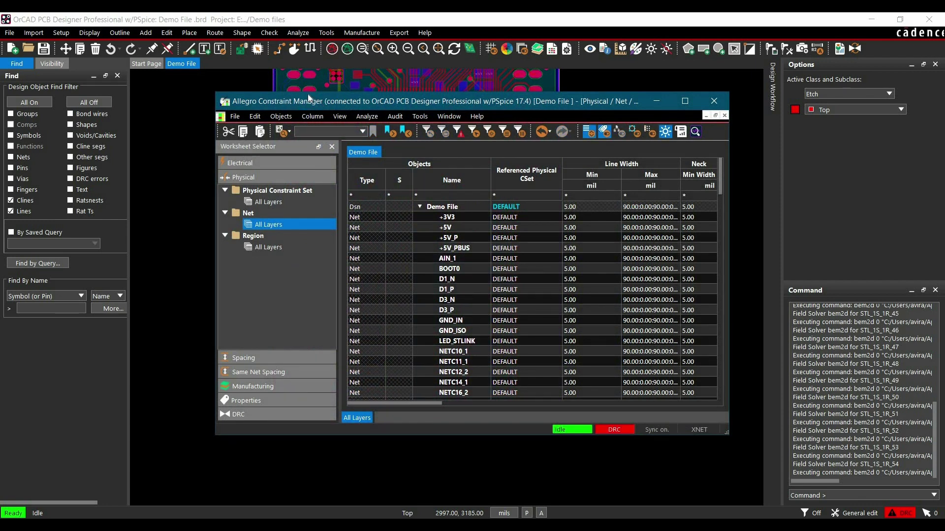
{"action": "left_click_drag", "start_coordinate": [308, 97], "coordinate": [290, 85]}
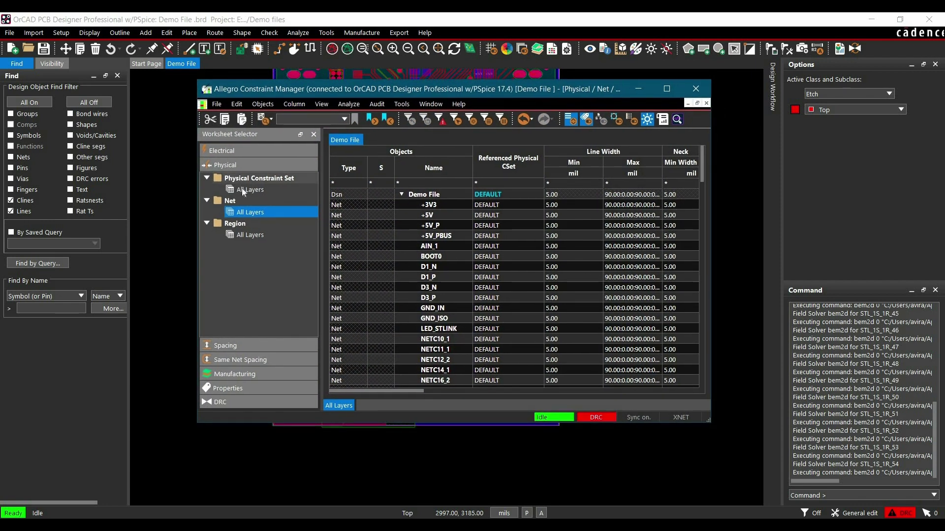
- Show the Physical Constraint Set worksheet and right-click the Demo File design row
{"action": "left_click", "coordinate": [241, 188]}
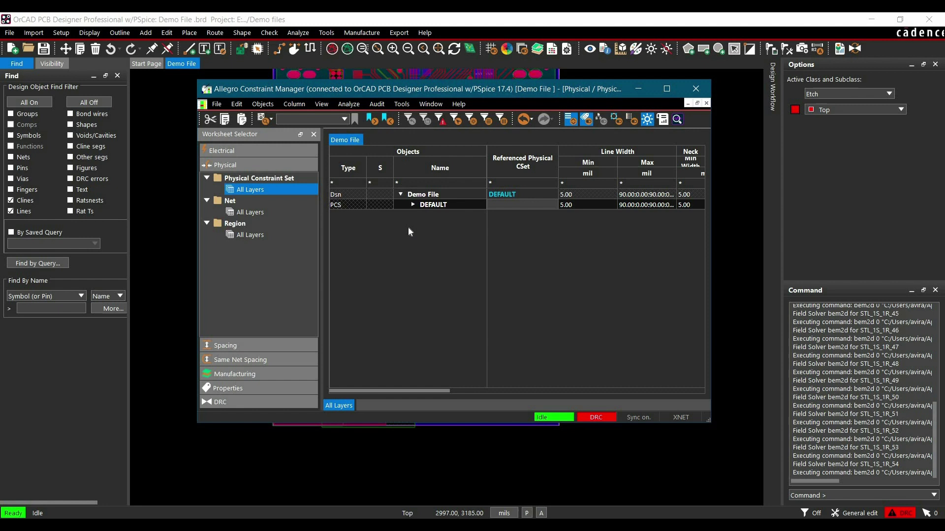
{"action": "right_click", "coordinate": [347, 195]}
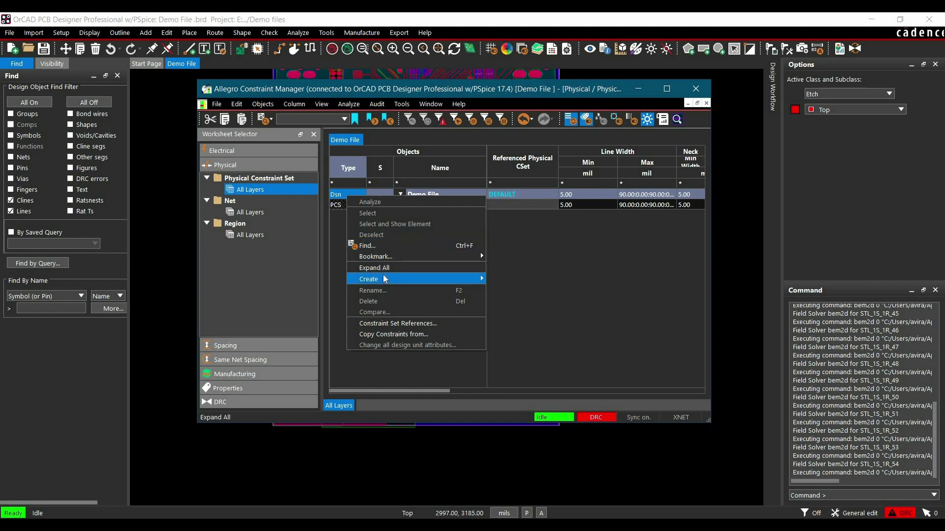
- Create a new physical constraint set named 50OHM and expand its conductor and plane layers
{"action": "mouse_move", "coordinate": [384, 279]}
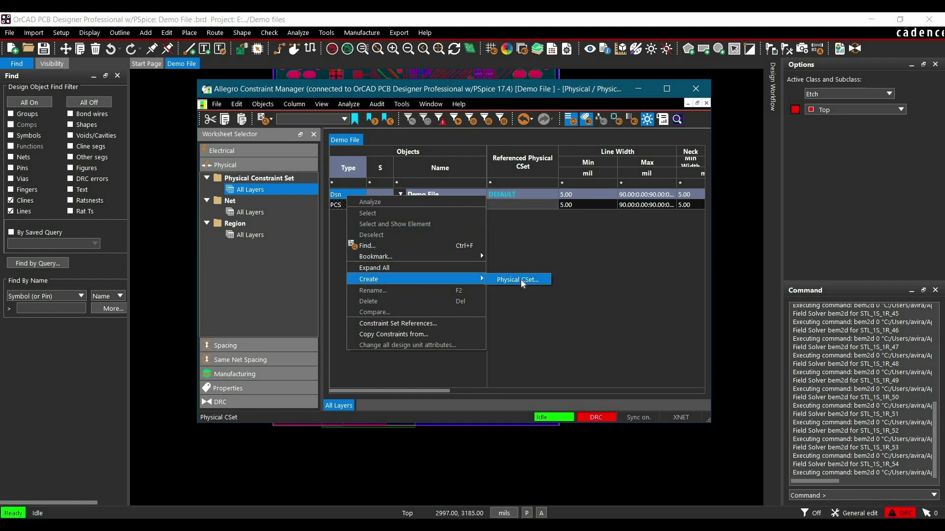
{"action": "left_click", "coordinate": [521, 279]}
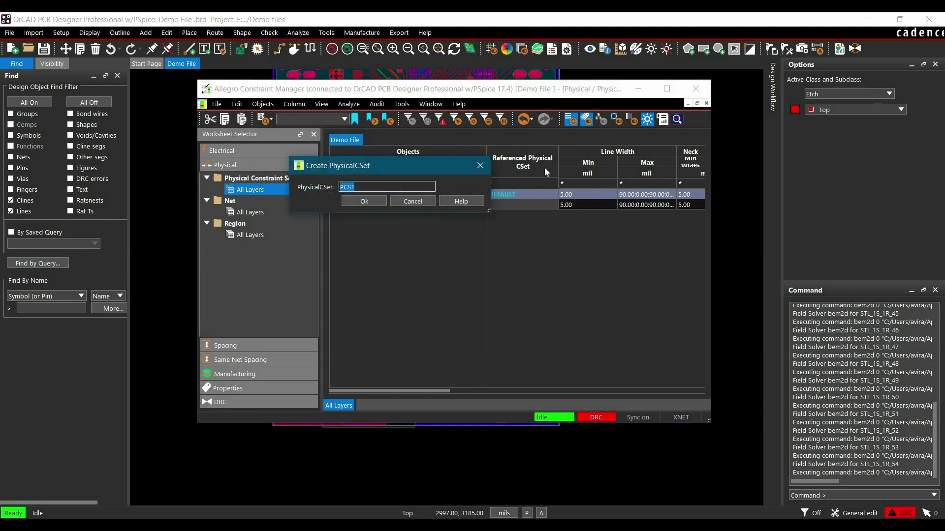
{"action": "type", "text": "50OHM"}
{"action": "left_click", "coordinate": [373, 201]}
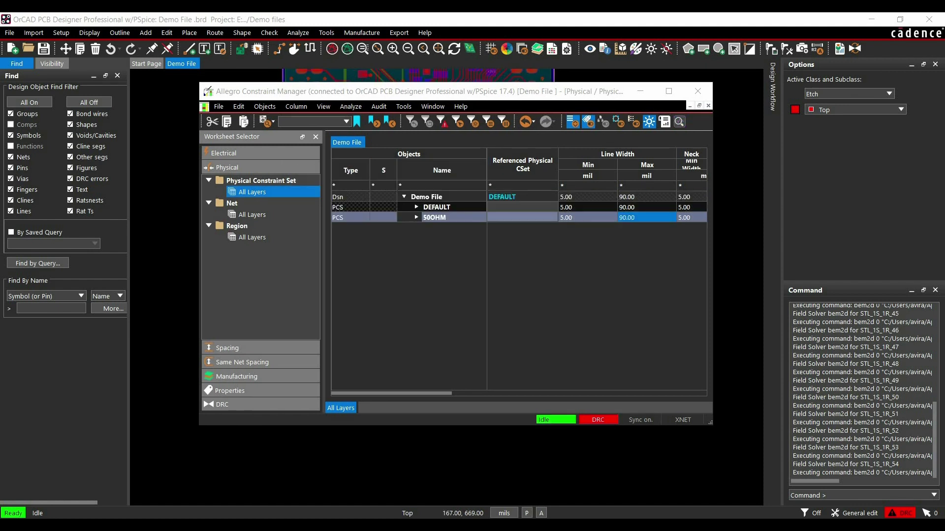
{"action": "left_click", "coordinate": [416, 217]}
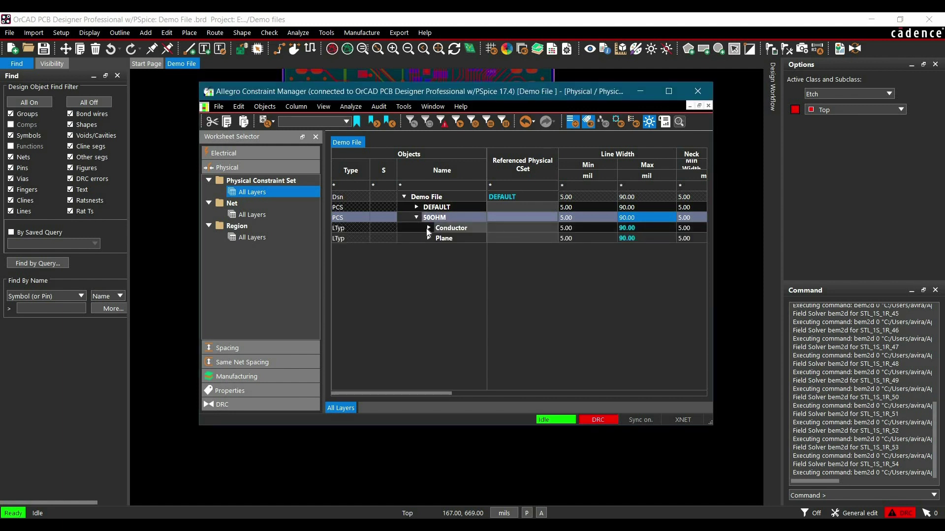
{"action": "left_click", "coordinate": [428, 228]}
{"action": "left_click", "coordinate": [428, 269]}
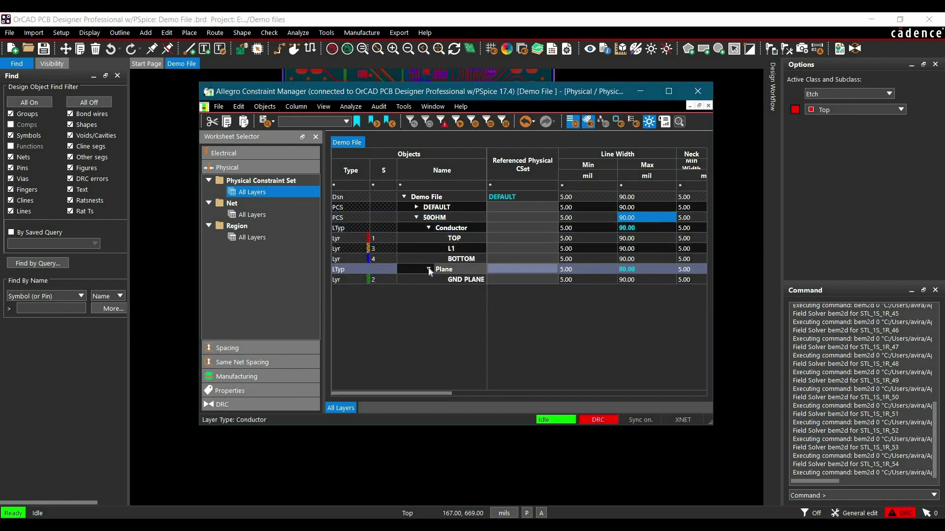
- Set min/max line width to 6.37 mil on TOP and 110.30 mil on L1
{"action": "double_click", "coordinate": [583, 238]}
{"action": "type", "text": "6.37"}
{"action": "key", "text": "Tab"}
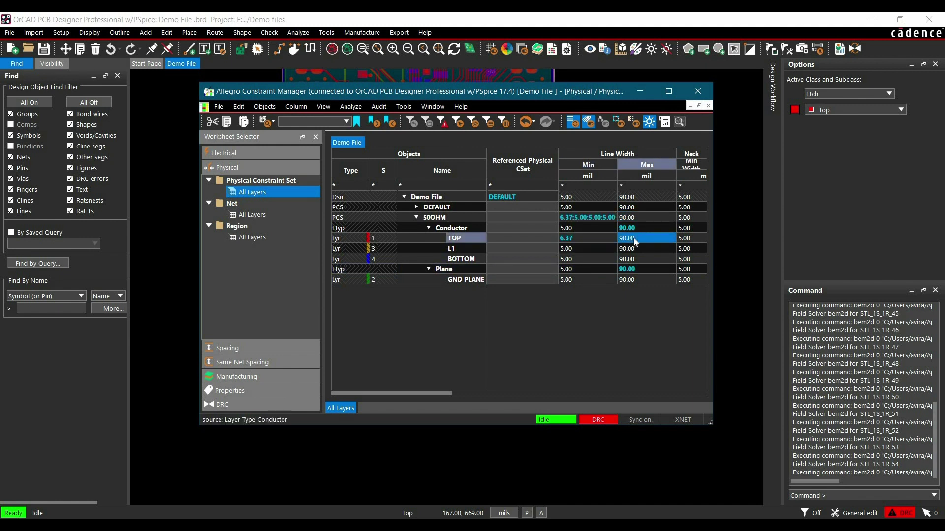
{"action": "type", "text": "6.37"}
{"action": "key", "text": "Return"}
{"action": "type", "text": "110.30"}
{"action": "key", "text": "Return"}
{"action": "double_click", "coordinate": [581, 248]}
{"action": "type", "text": "110.30"}
{"action": "key", "text": "Return"}
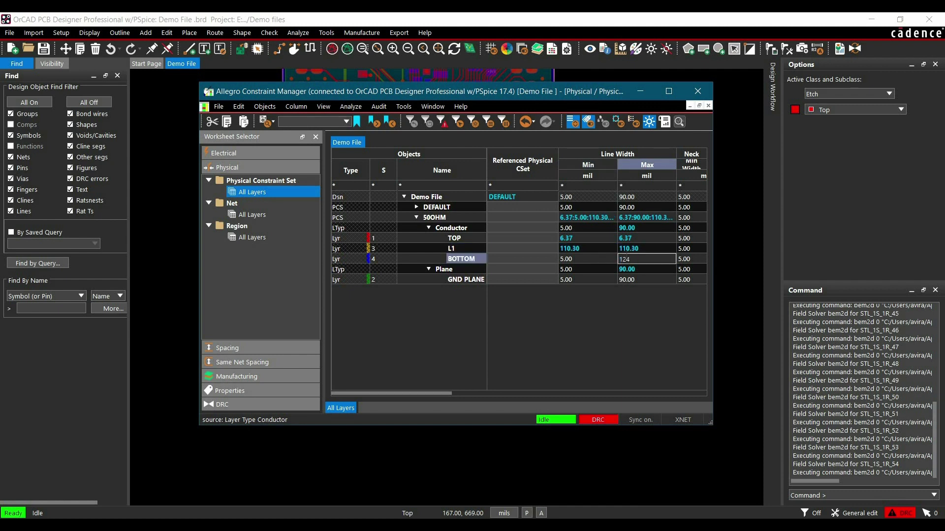
- Set BOTTOM's min/max line width to 124.08 mil and collapse the 50OHM set
{"action": "type", "text": "124.08"}
{"action": "key", "text": "Tab"}
{"action": "type", "text": "124.08"}
{"action": "key", "text": "shift+Tab"}
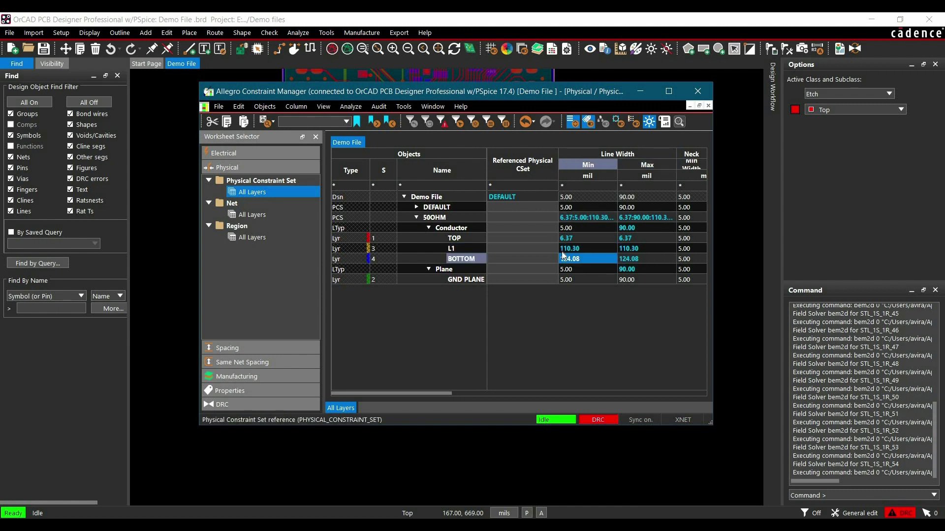
{"action": "left_click", "coordinate": [417, 217]}
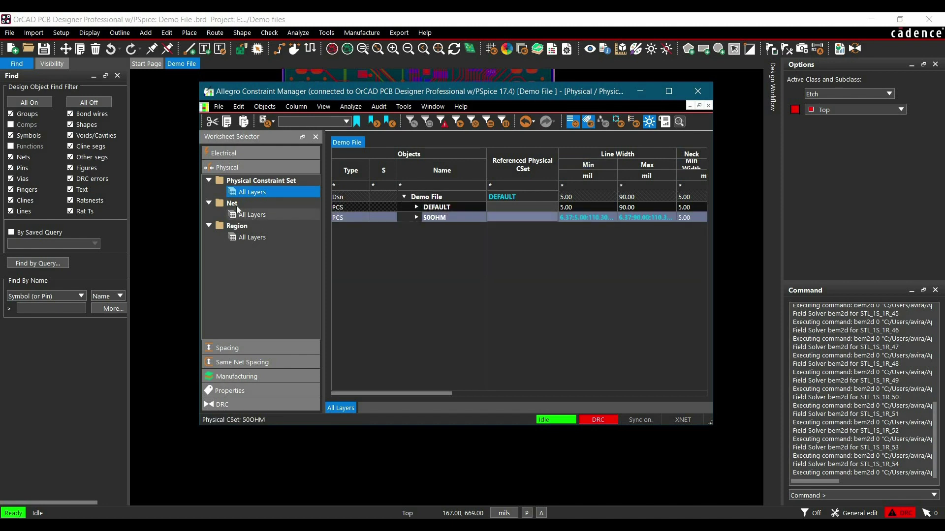
- On the Physical Net worksheet, assign the 50OHM constraint set to nets PA4 and PA5
{"action": "left_click", "coordinate": [247, 214]}
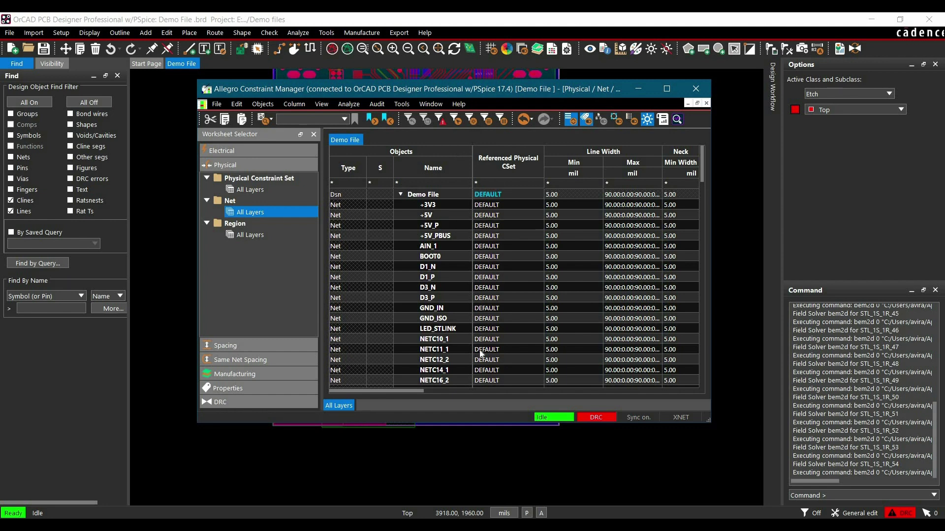
{"action": "left_click_drag", "start_coordinate": [419, 89], "coordinate": [476, 80]}
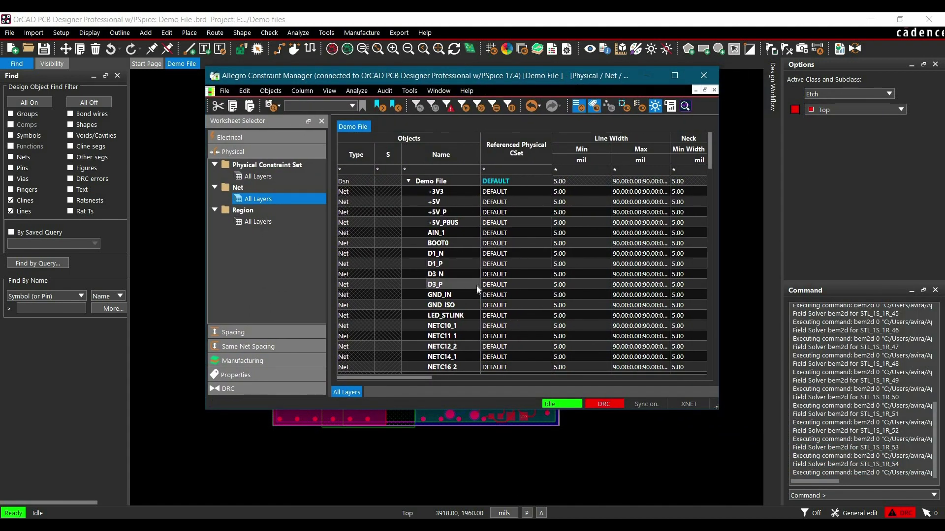
{"action": "scroll", "coordinate": [476, 286], "scroll_direction": "down", "scroll_amount": 3}
{"action": "scroll", "coordinate": [479, 283], "scroll_direction": "down", "scroll_amount": 6}
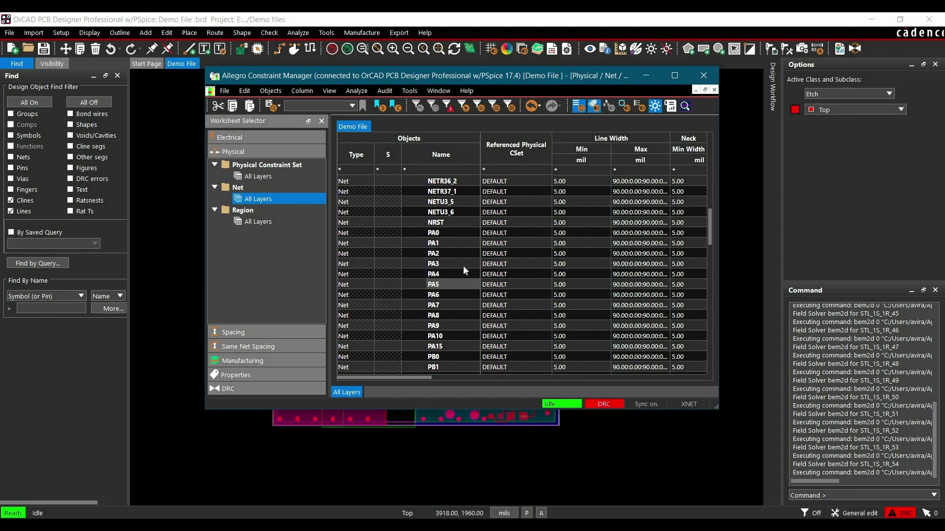
{"action": "left_click", "coordinate": [469, 275]}
{"action": "left_click", "coordinate": [515, 276]}
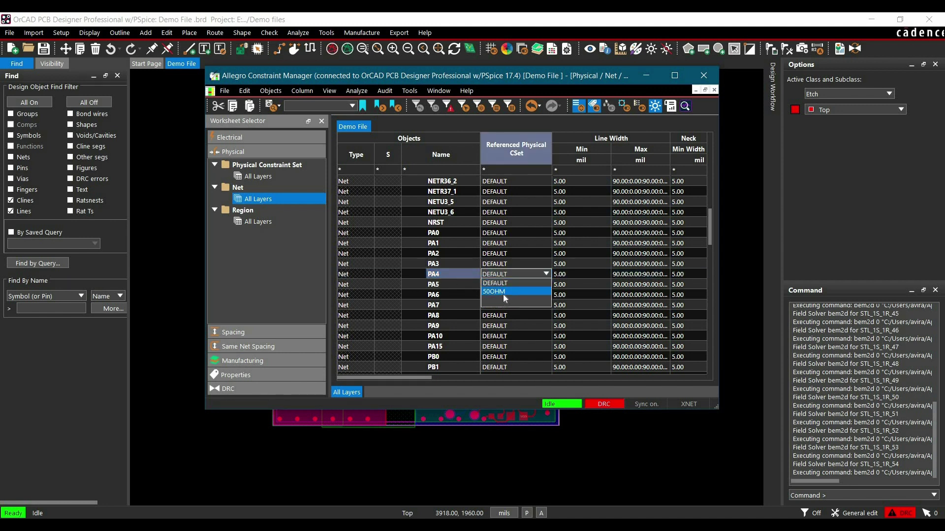
{"action": "left_click", "coordinate": [511, 292]}
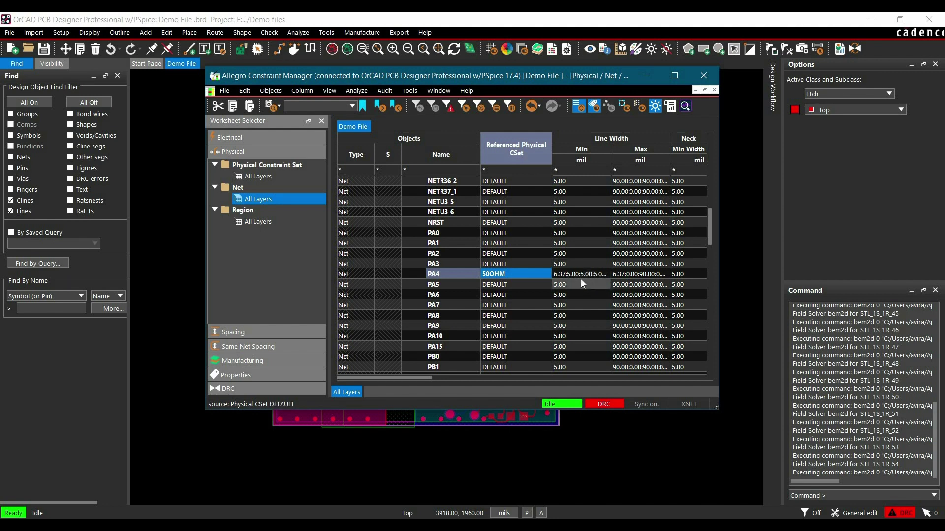
{"action": "left_click", "coordinate": [521, 284]}
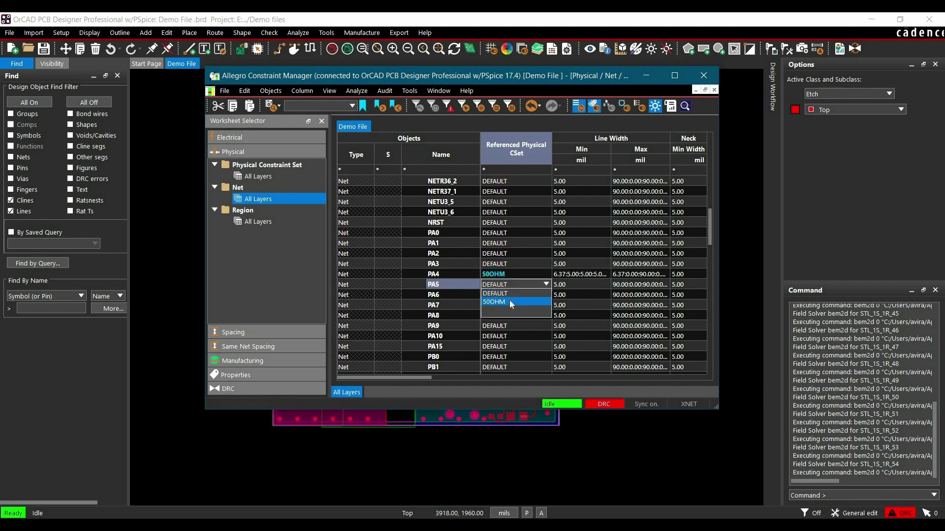
{"action": "left_click", "coordinate": [511, 302]}
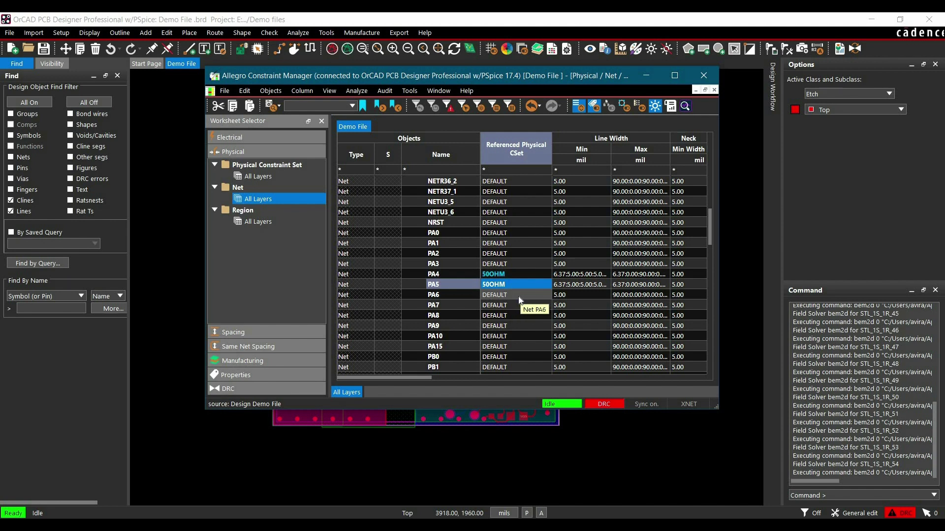
- Assign 50OHM to nets NETR34_2 and NETR36_2, then close the Constraint Manager
{"action": "scroll", "coordinate": [520, 300], "scroll_direction": "up", "scroll_amount": 2}
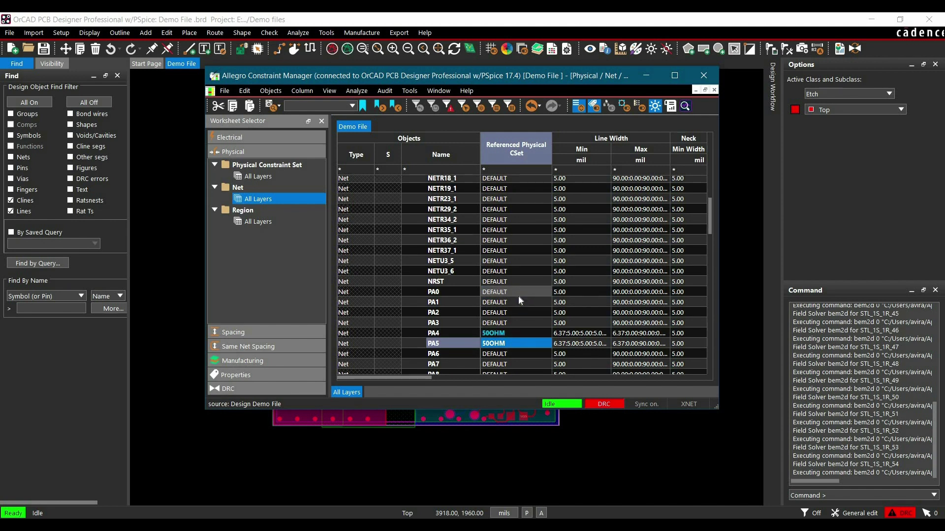
{"action": "scroll", "coordinate": [518, 296], "scroll_direction": "up", "scroll_amount": 6}
{"action": "scroll", "coordinate": [518, 296], "scroll_direction": "up", "scroll_amount": 2}
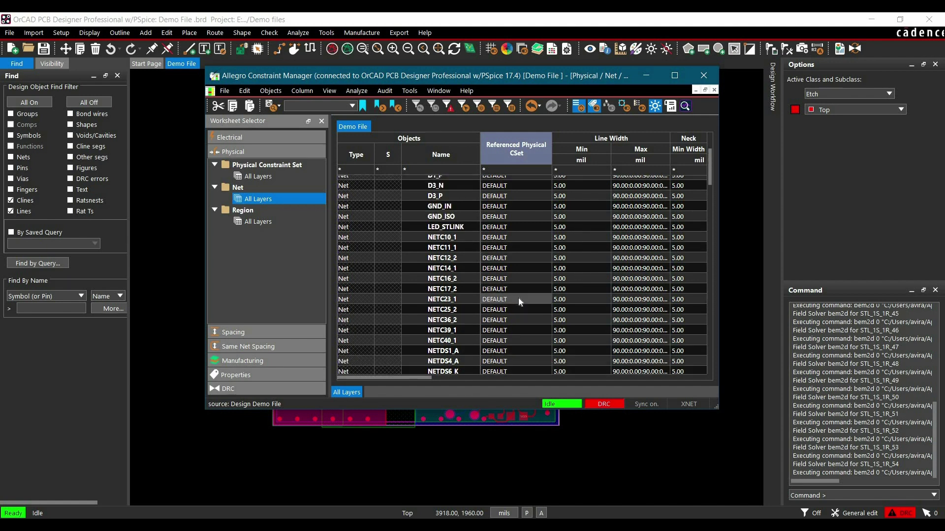
{"action": "scroll", "coordinate": [519, 299], "scroll_direction": "down", "scroll_amount": 6}
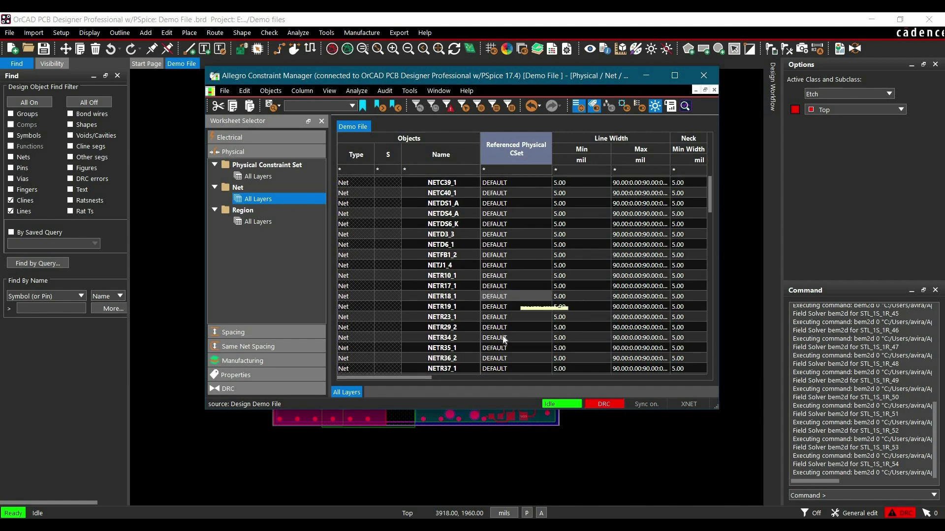
{"action": "left_click", "coordinate": [509, 308]}
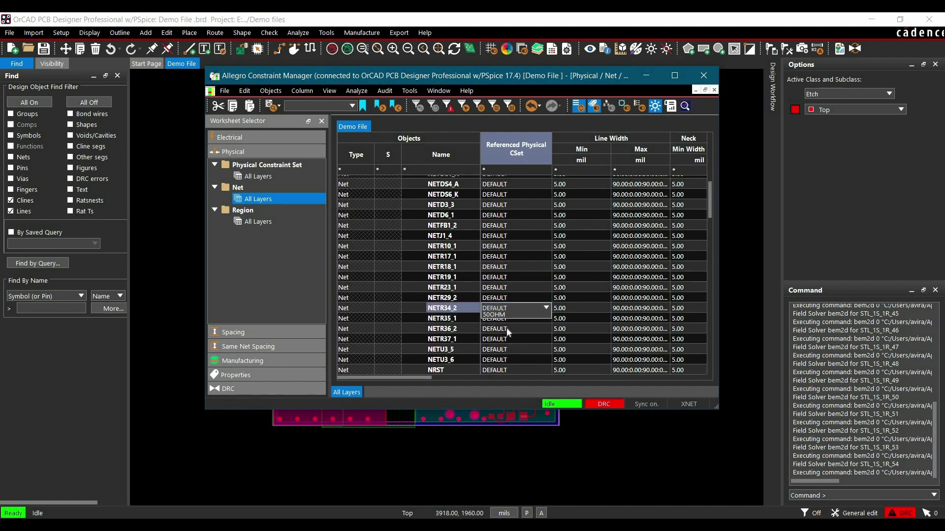
{"action": "left_click", "coordinate": [509, 308]}
{"action": "left_click", "coordinate": [508, 327]}
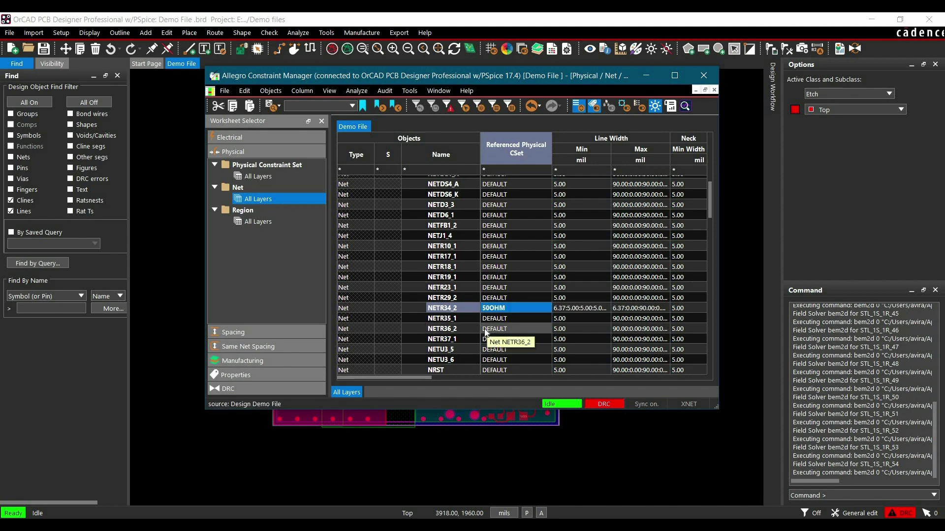
{"action": "left_click", "coordinate": [486, 329]}
{"action": "left_click", "coordinate": [486, 329]}
{"action": "left_click", "coordinate": [507, 349]}
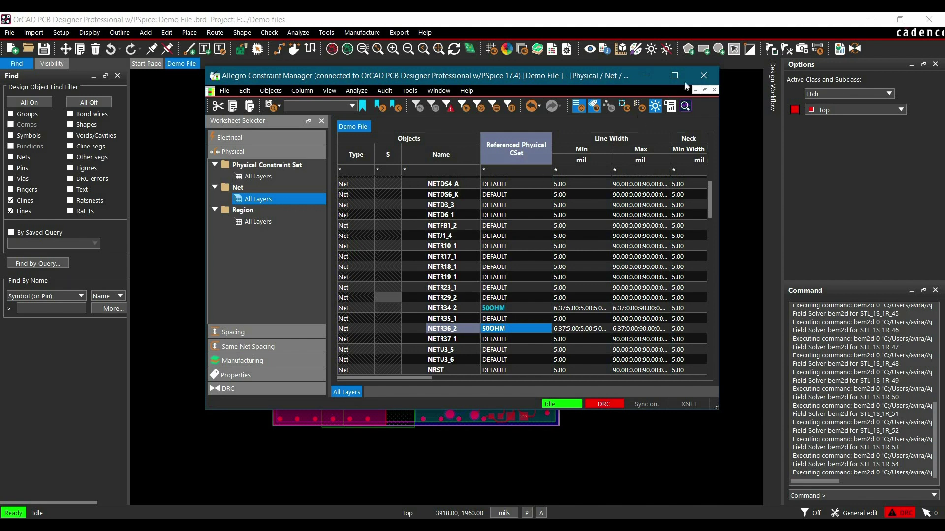
{"action": "left_click", "coordinate": [703, 76]}
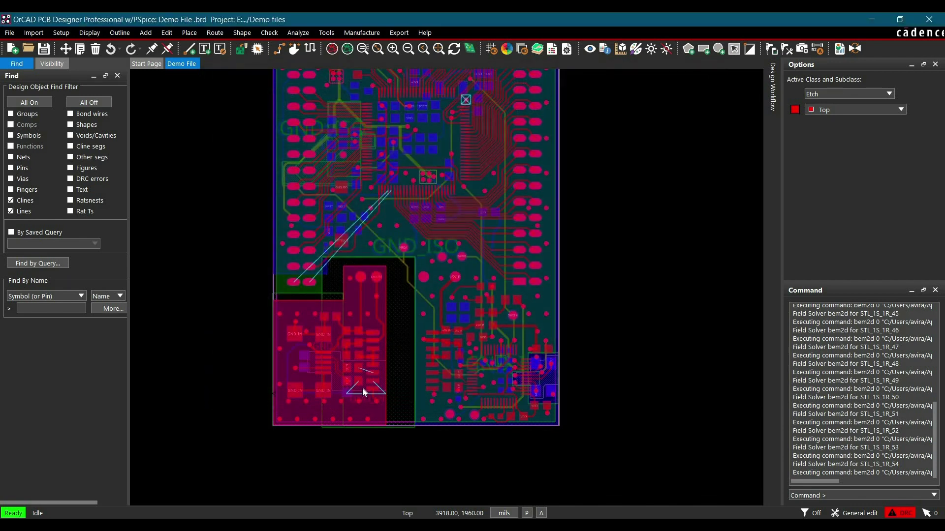
- Zoom in and route traces between the NETR34_2 pads and the NETR36_2 pads
{"action": "scroll", "coordinate": [362, 404], "scroll_direction": "up", "scroll_amount": 3}
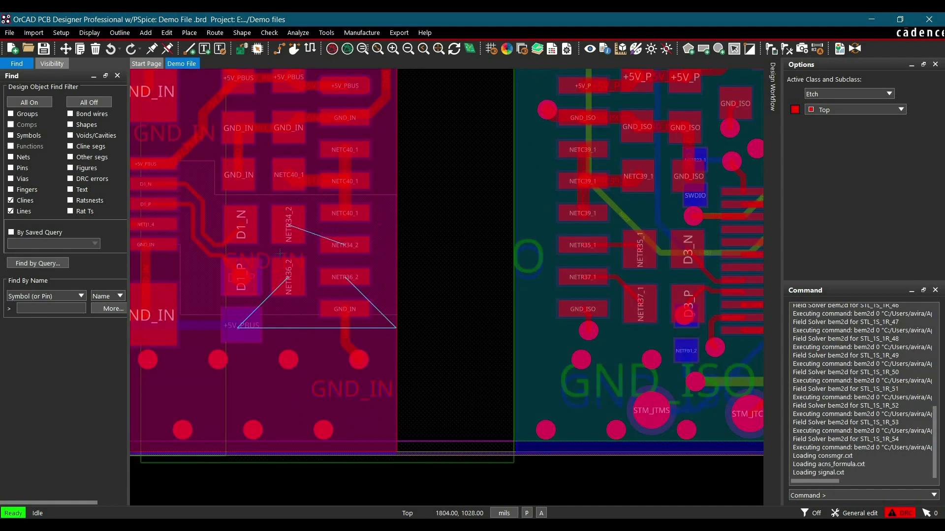
{"action": "scroll", "coordinate": [278, 246], "scroll_direction": "up", "scroll_amount": 2}
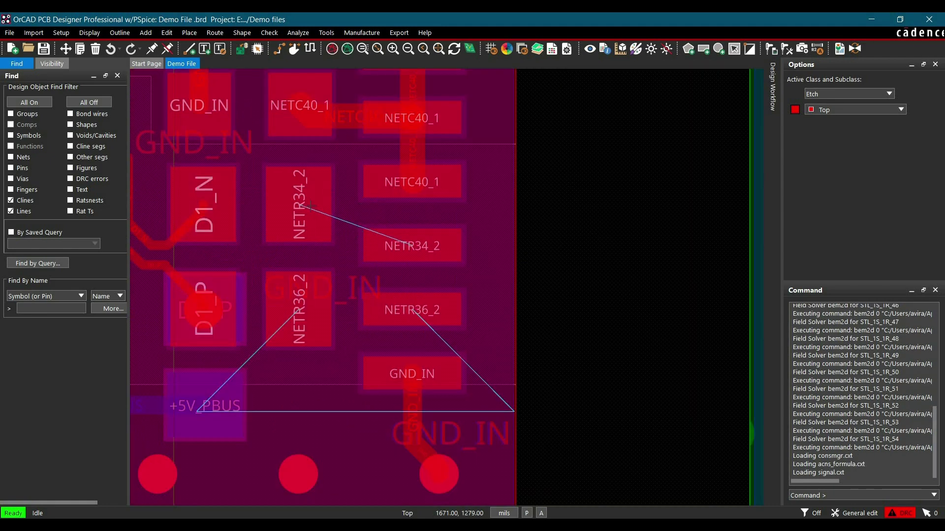
{"action": "left_click", "coordinate": [20, 103]}
{"action": "left_click", "coordinate": [360, 238]}
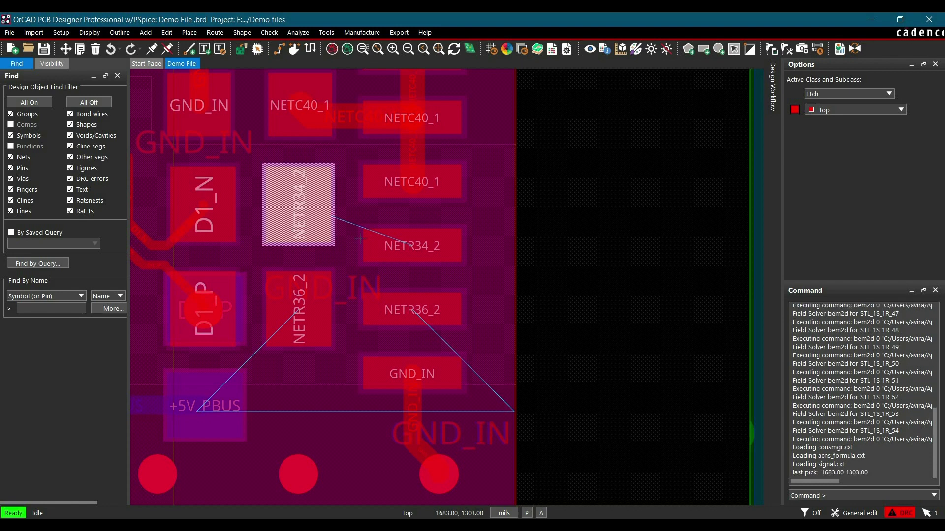
{"action": "mouse_move", "coordinate": [284, 223]}
{"action": "key", "text": "F3"}
{"action": "left_click", "coordinate": [284, 223]}
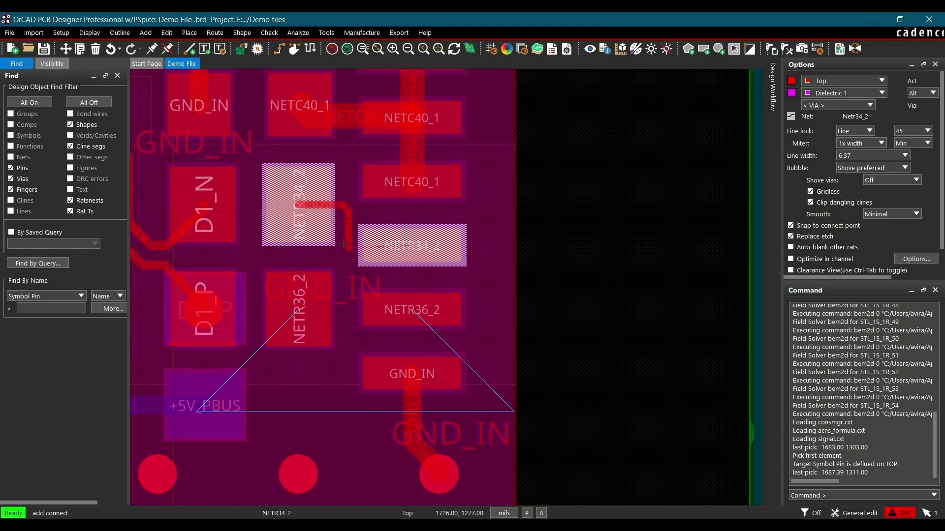
{"action": "left_click", "coordinate": [371, 249]}
{"action": "left_click", "coordinate": [422, 252]}
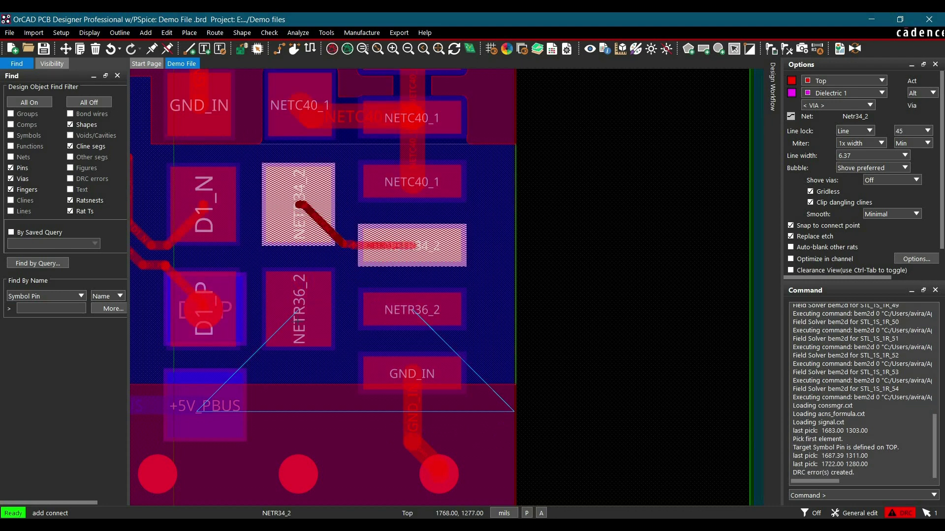
{"action": "key", "text": "F6"}
{"action": "left_click", "coordinate": [332, 305]}
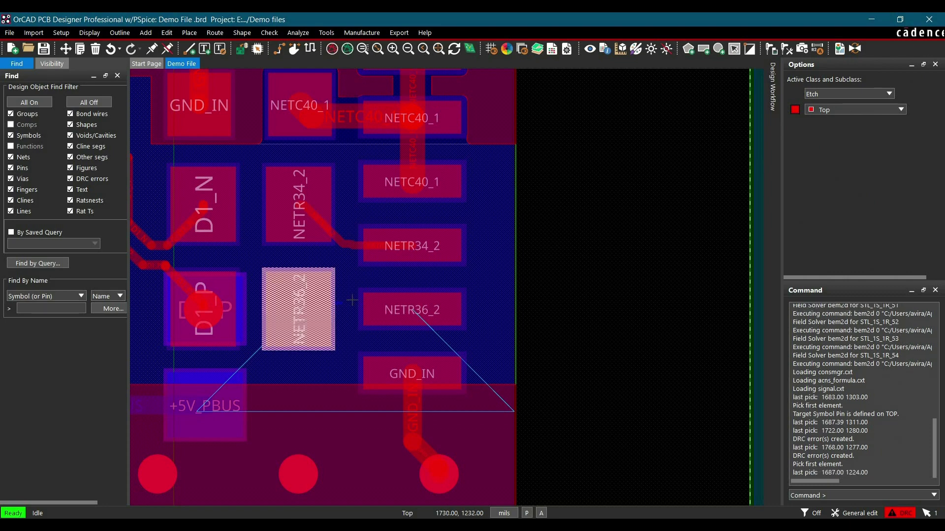
{"action": "left_click", "coordinate": [407, 325]}
{"action": "scroll", "coordinate": [407, 324], "scroll_direction": "down", "scroll_amount": 3}
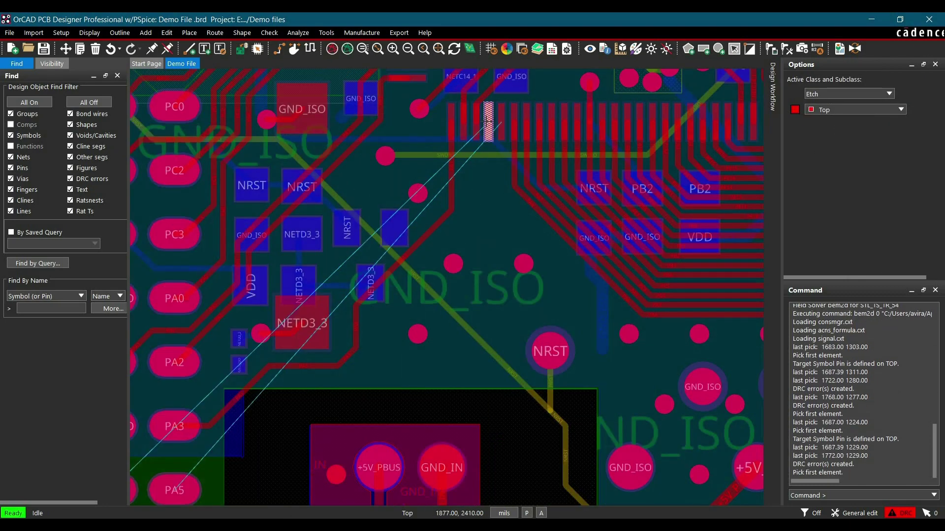
- Route the PA4 net trace with several bends to its pad
{"action": "left_click", "coordinate": [303, 369]}
{"action": "left_click", "coordinate": [444, 270]}
{"action": "left_click", "coordinate": [427, 311]}
{"action": "left_click", "coordinate": [416, 323]}
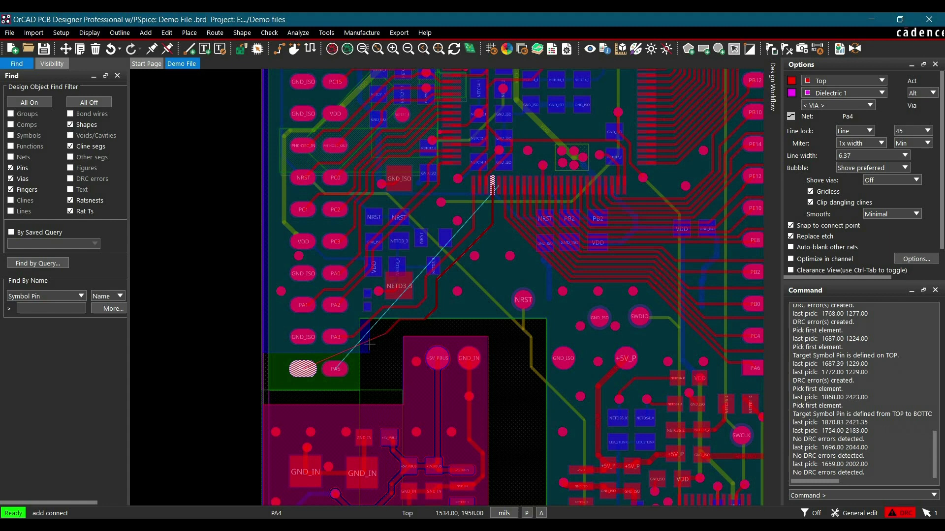
{"action": "left_click", "coordinate": [357, 348]}
{"action": "left_click", "coordinate": [308, 366]}
- Route the PA5 trace from its pad with bends up to the chip pin
{"action": "left_click", "coordinate": [335, 368]}
{"action": "left_click", "coordinate": [388, 340]}
{"action": "left_click", "coordinate": [446, 316]}
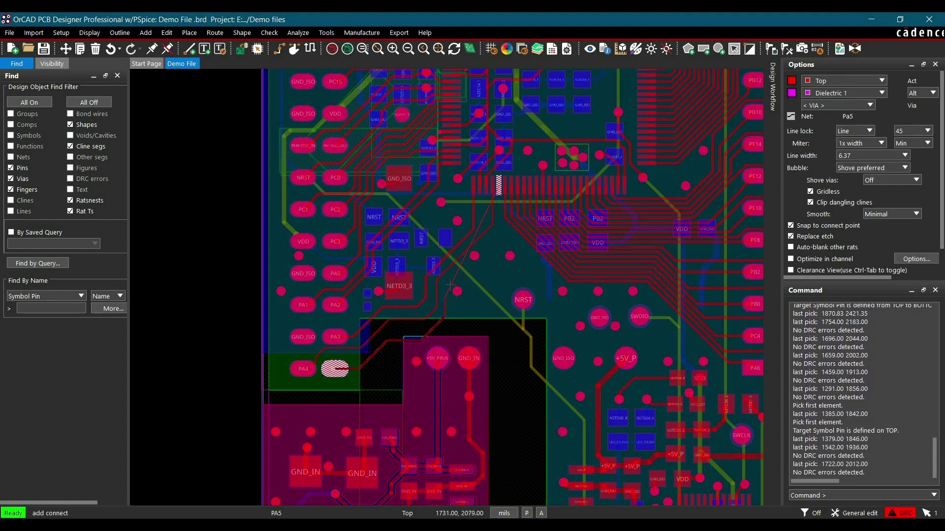
{"action": "left_click", "coordinate": [453, 279]}
{"action": "left_click", "coordinate": [496, 247]}
{"action": "left_click", "coordinate": [501, 187]}
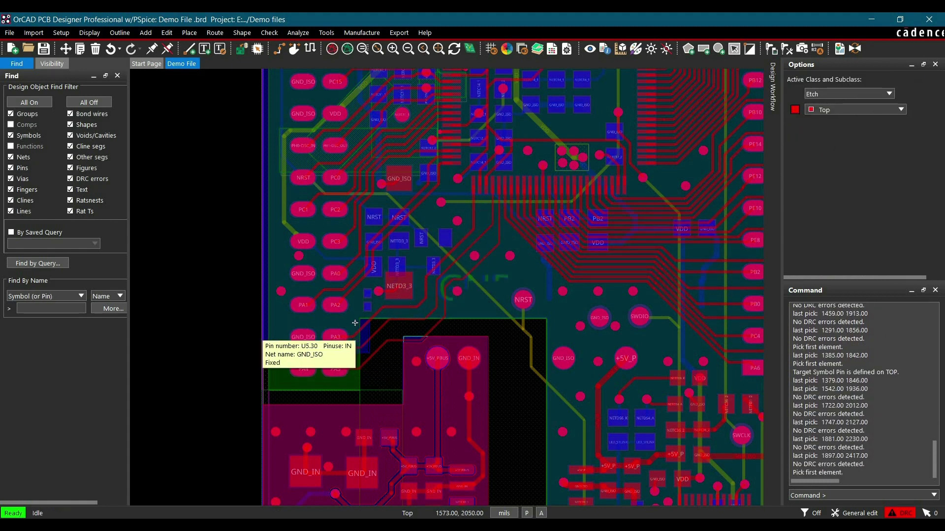